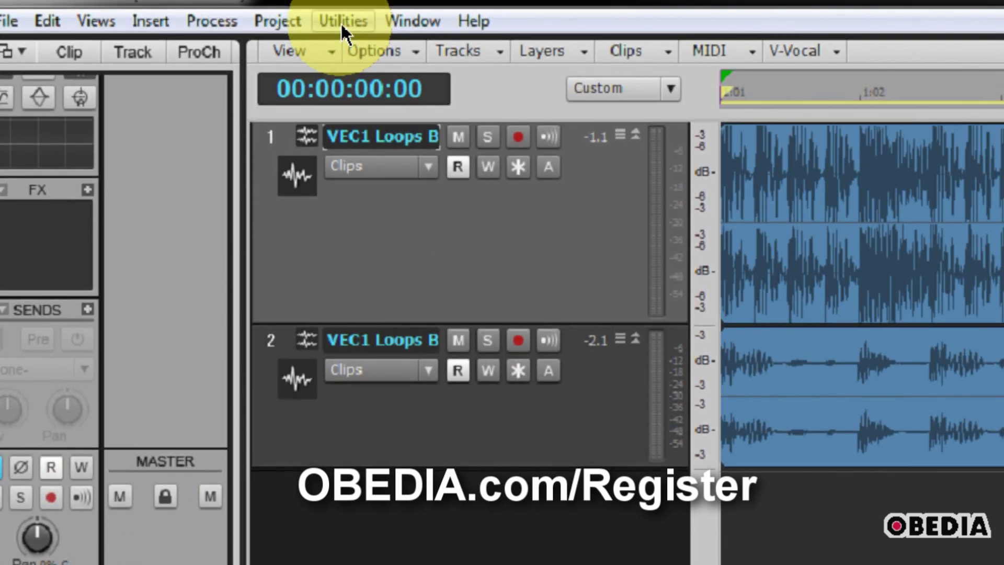
- Open the Cakewalk Plug-in Manager from Utilities and list its 14 registered VST Instruments
left_click(340, 11)
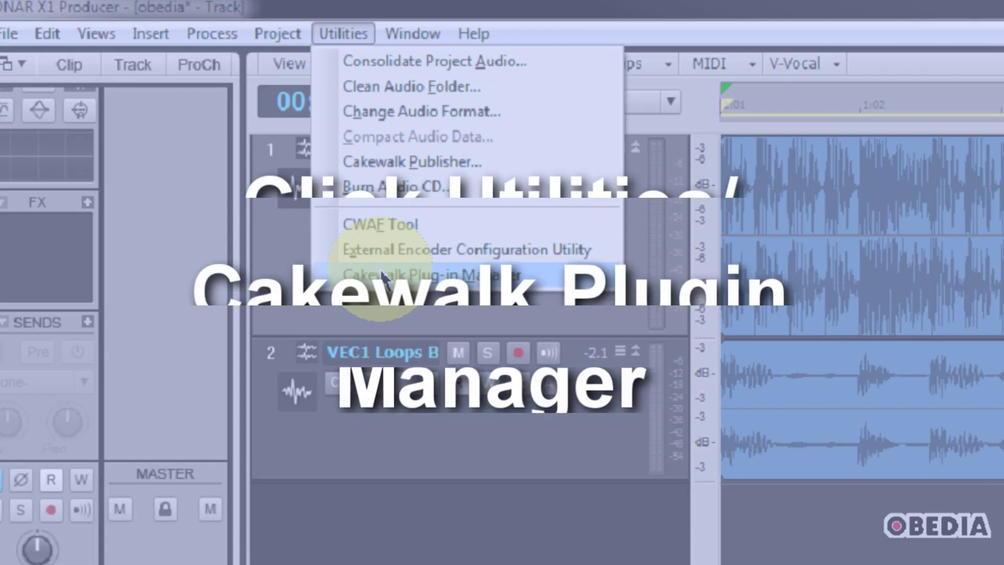
left_click(379, 272)
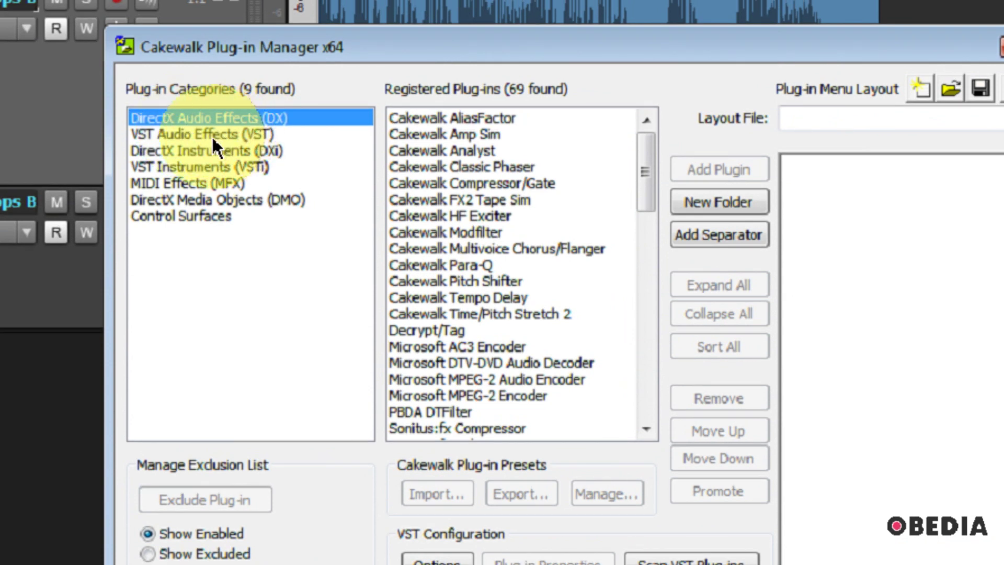
left_click(212, 136)
left_click(212, 152)
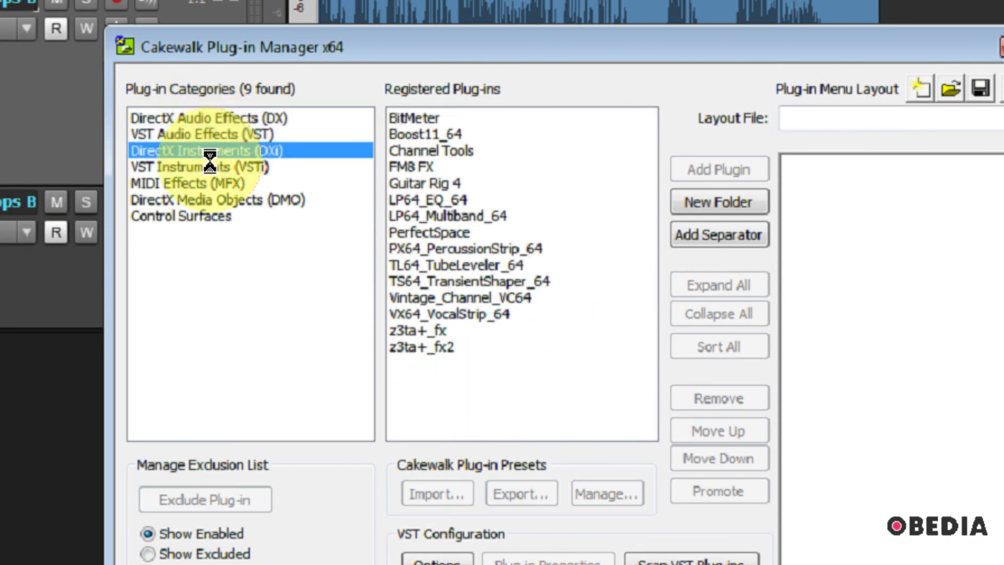
left_click(212, 167)
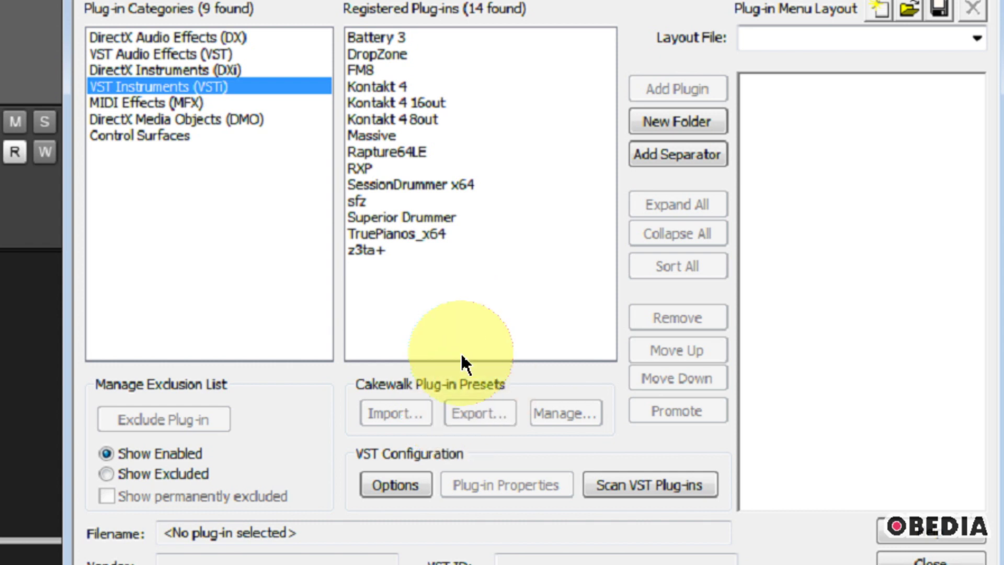
left_click(402, 450)
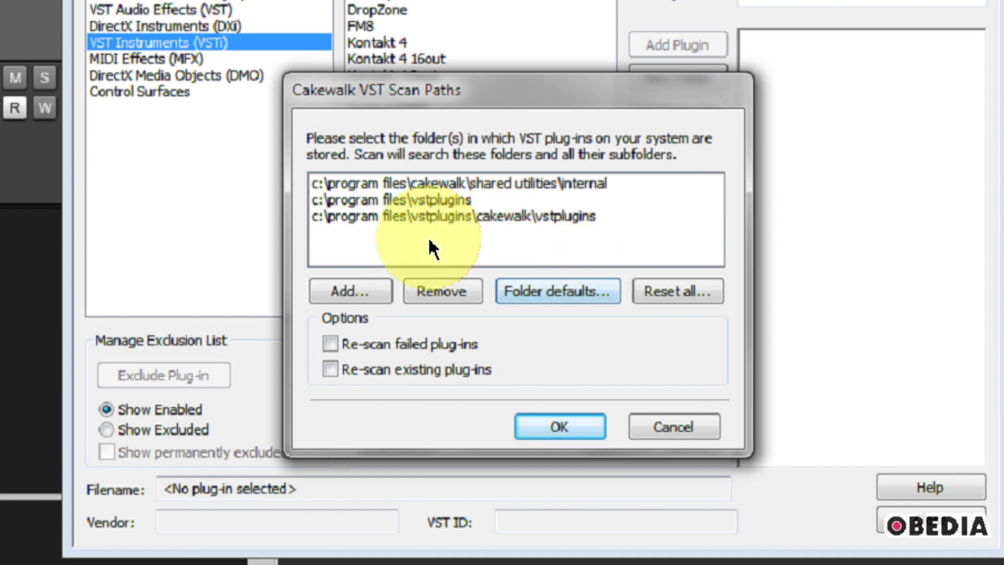
left_click_drag(488, 98, 466, 102)
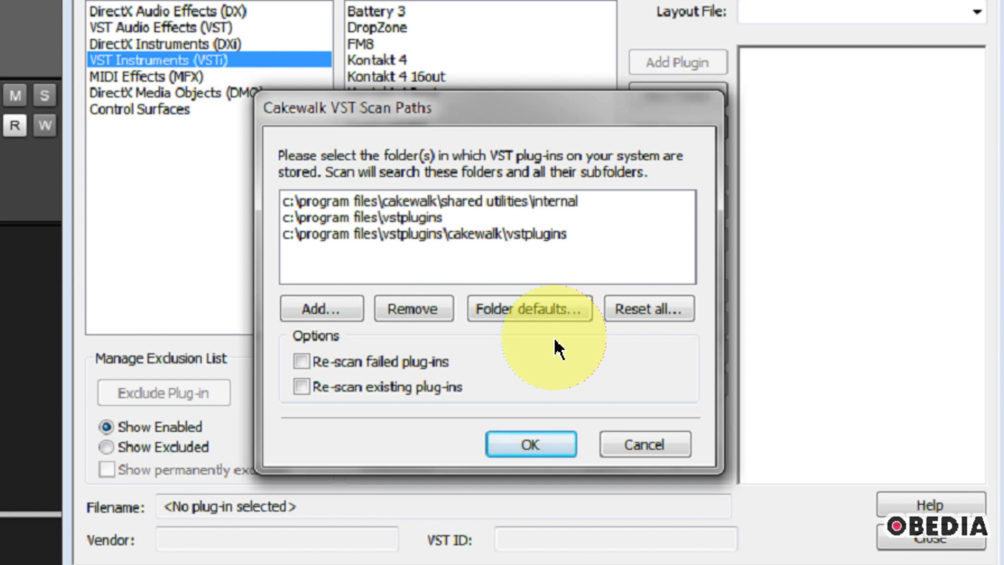
left_click(332, 309)
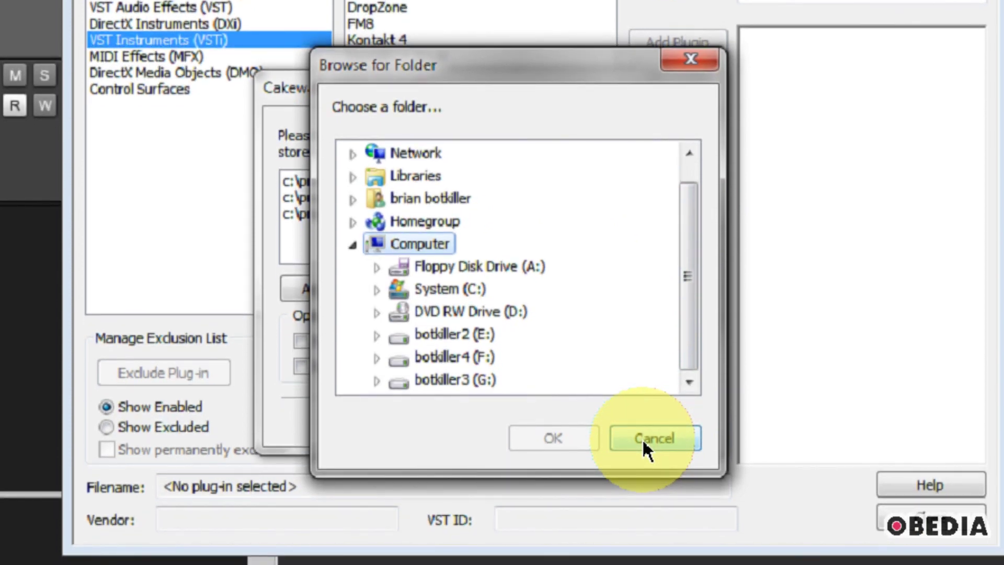
left_click(642, 438)
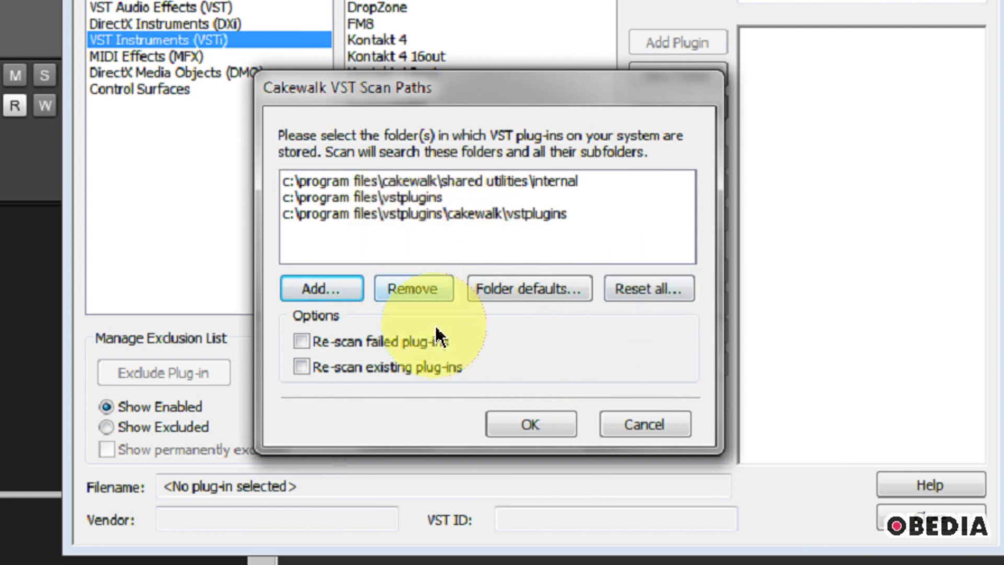
left_click(538, 420)
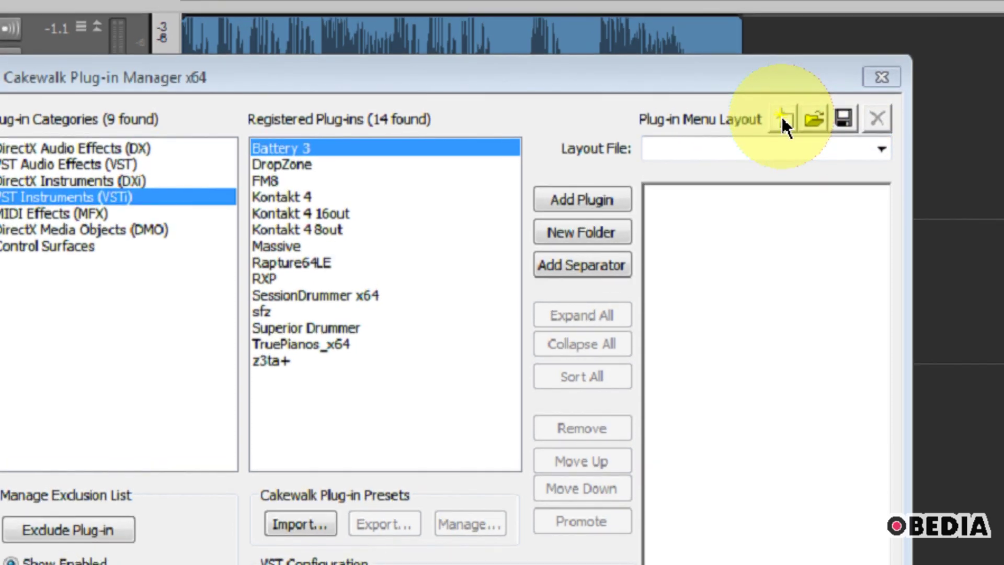
- Build a new plug-in menu layout containing Kontakt 4 and Kontakt 4 16out
left_click(785, 115)
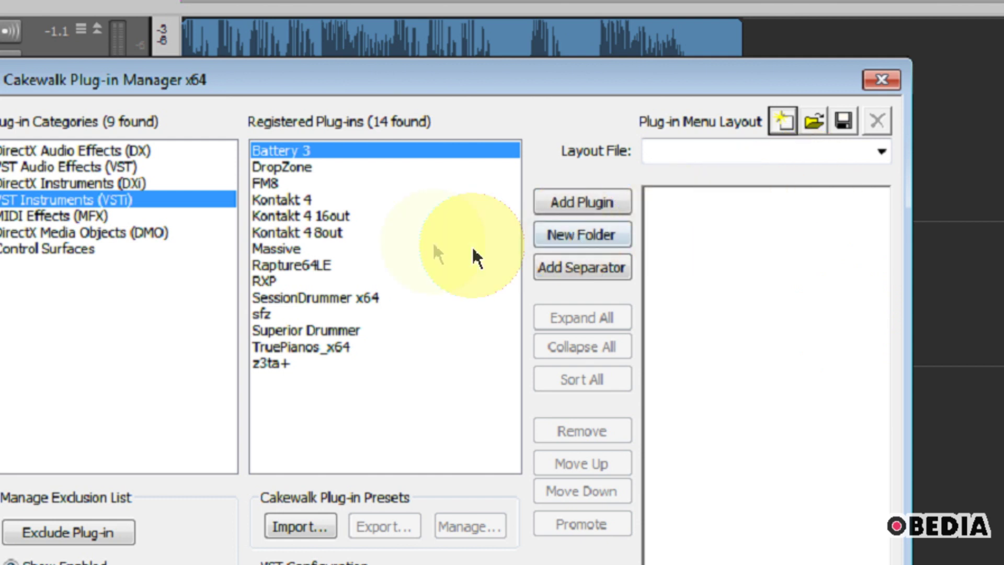
left_click(285, 201)
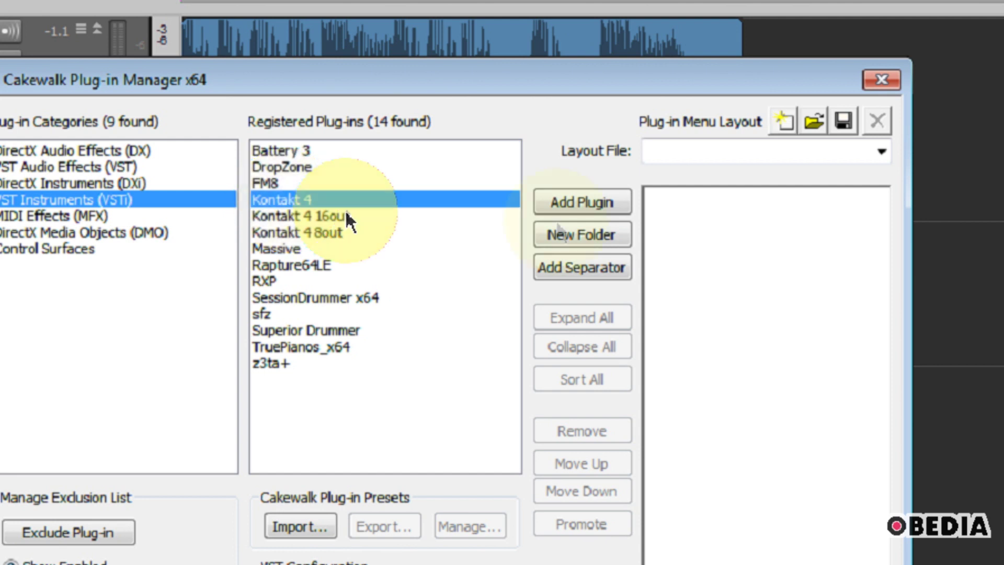
left_click(588, 204)
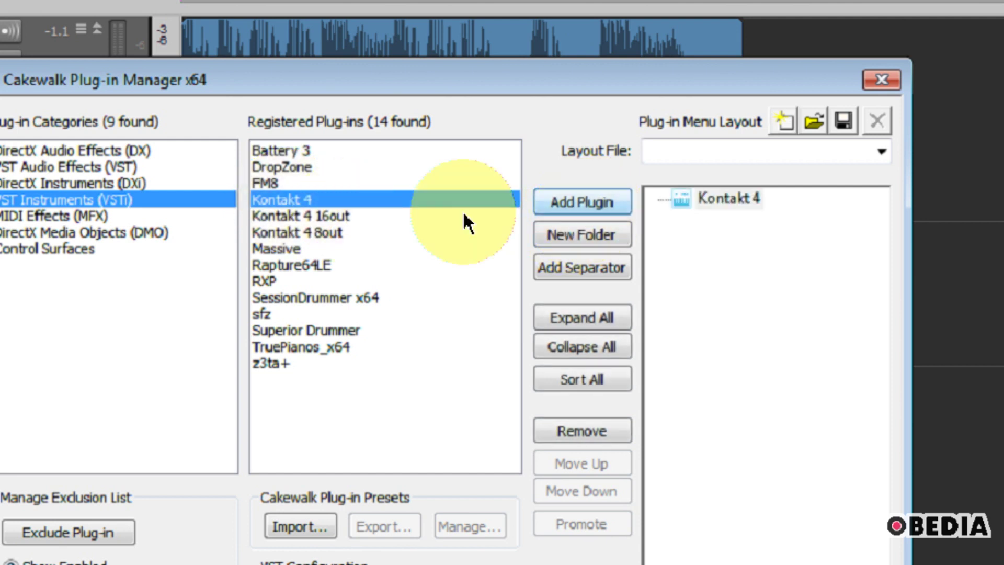
left_click(321, 216)
left_click(591, 203)
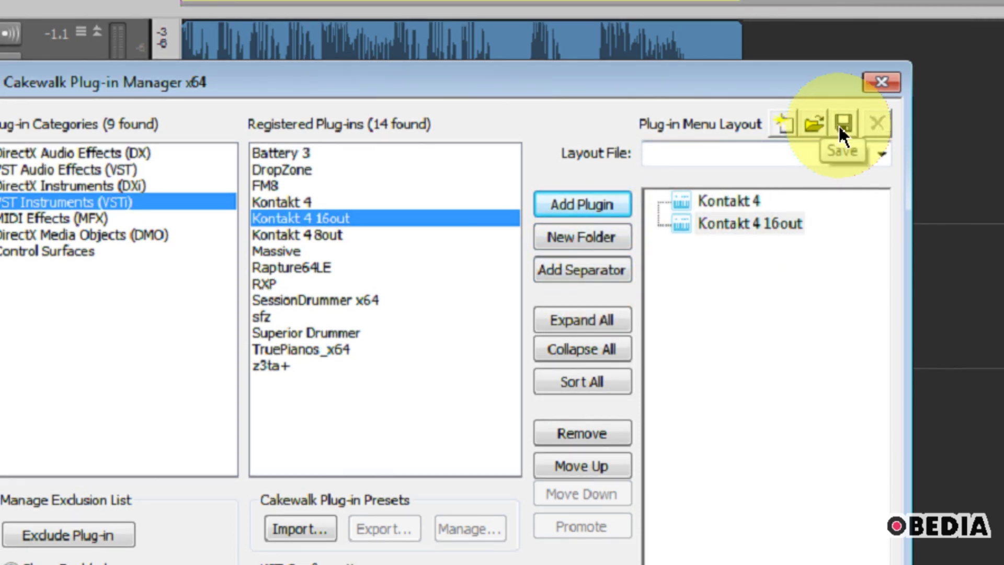
left_click(840, 124)
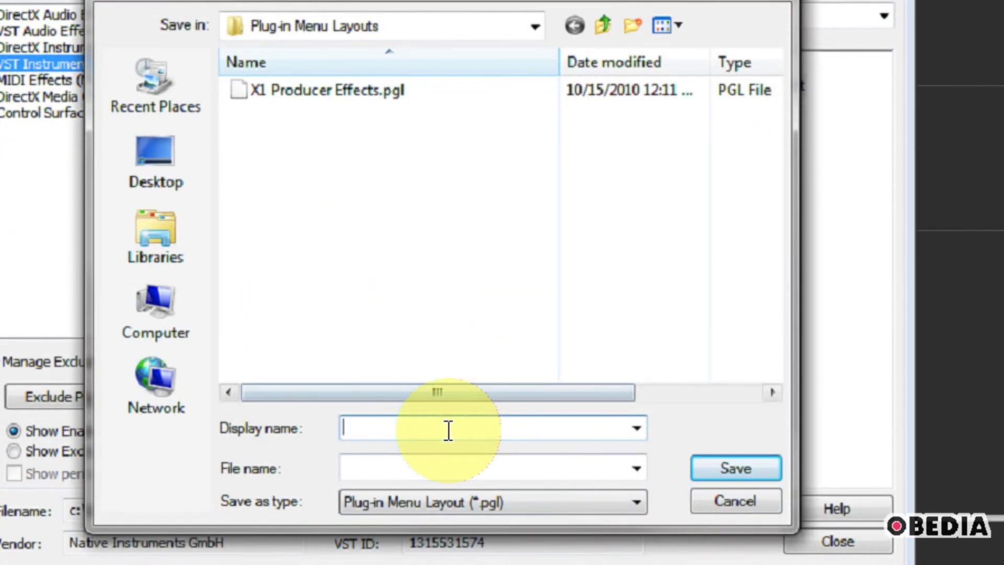
- Save the layout as 'test' (test.pgl) and keep test as the Layout File
type("test")
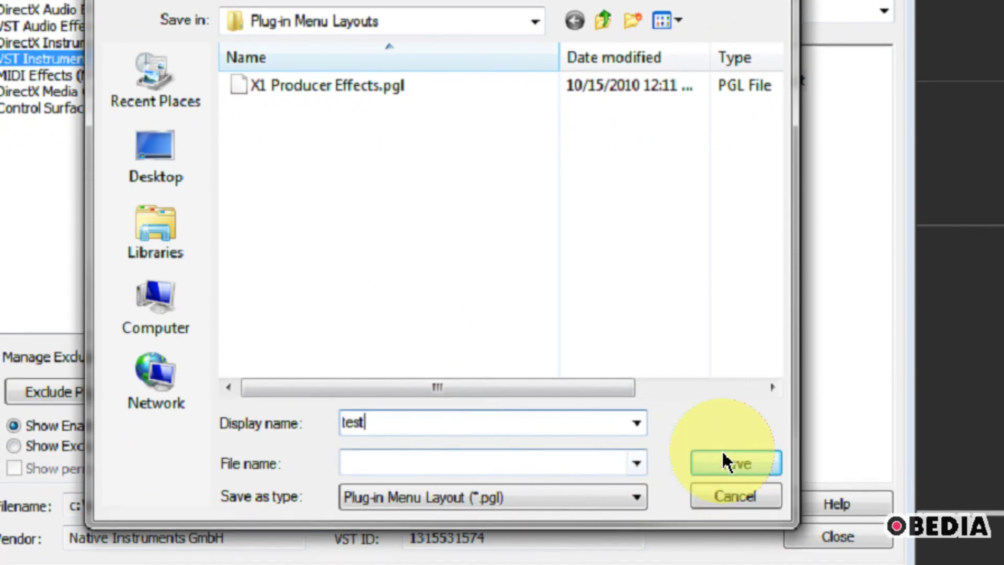
left_click(732, 468)
type("test")
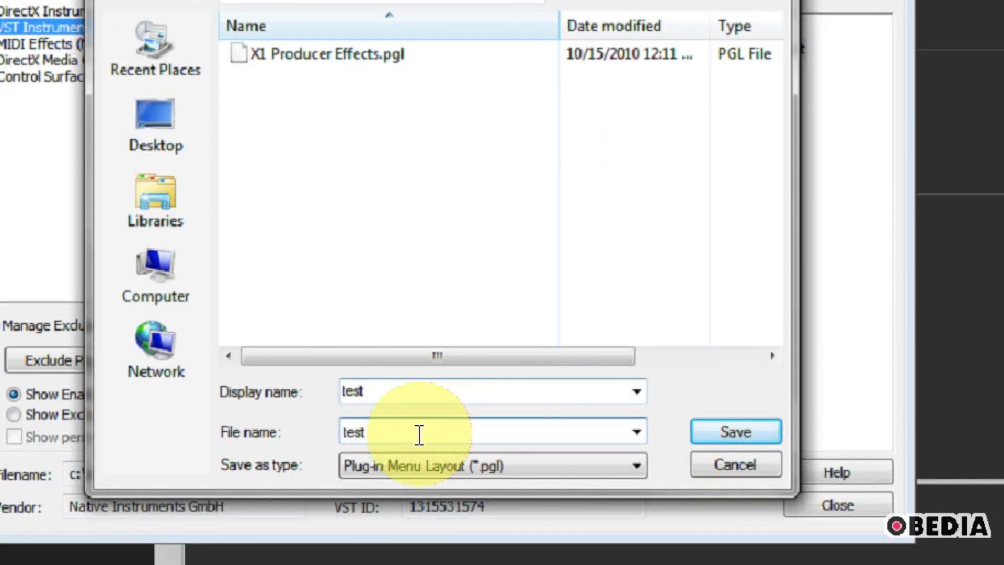
left_click(746, 432)
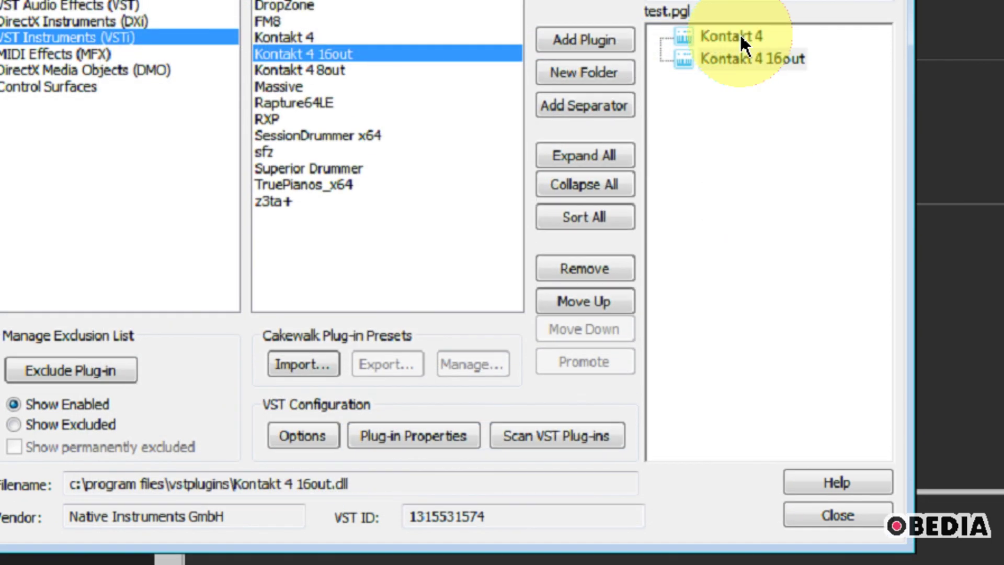
left_click(879, 27)
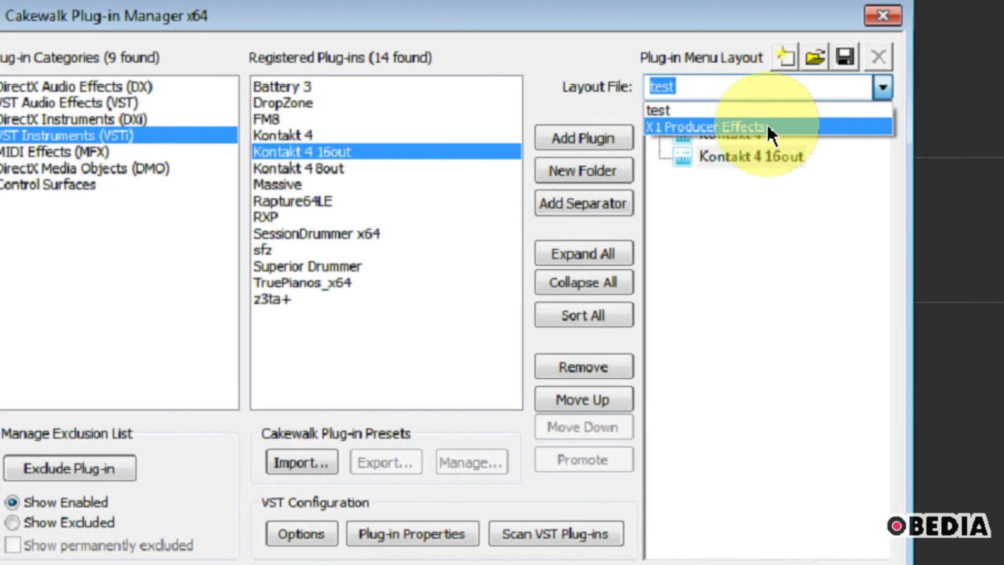
left_click(727, 308)
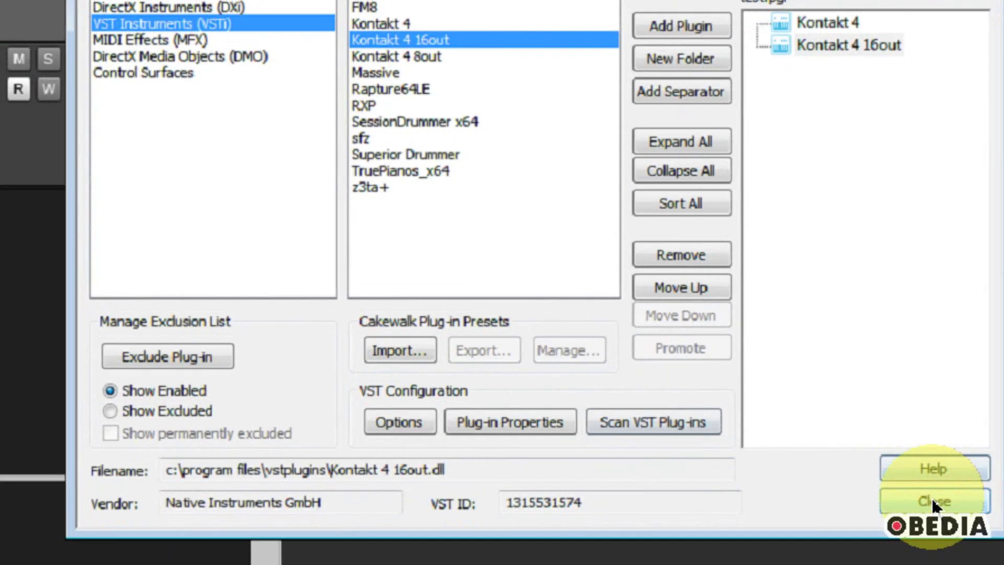
- Close the Plug-in Manager and view the Insert > Soft Synth plug-in layouts, now listing test
left_click(931, 498)
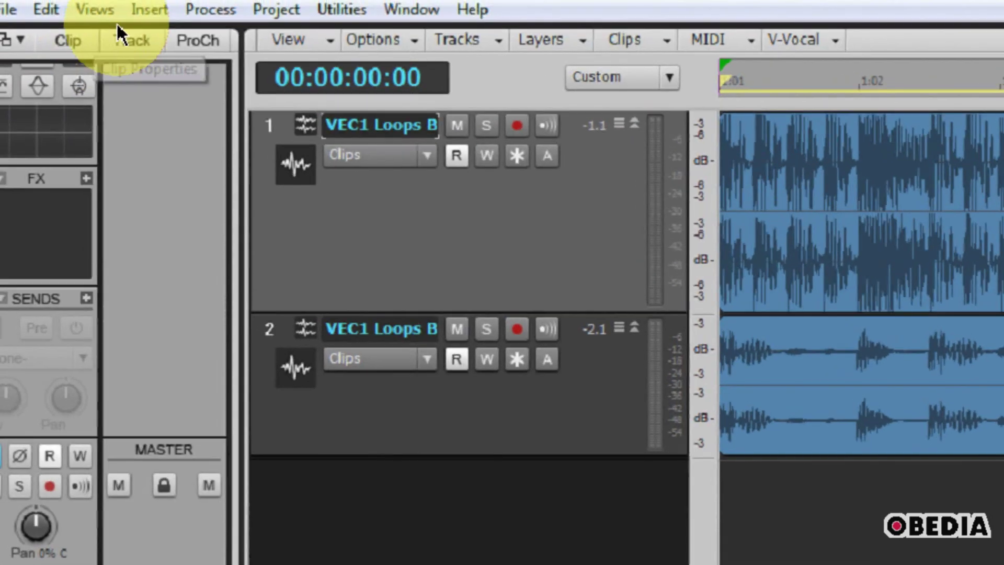
left_click(144, 10)
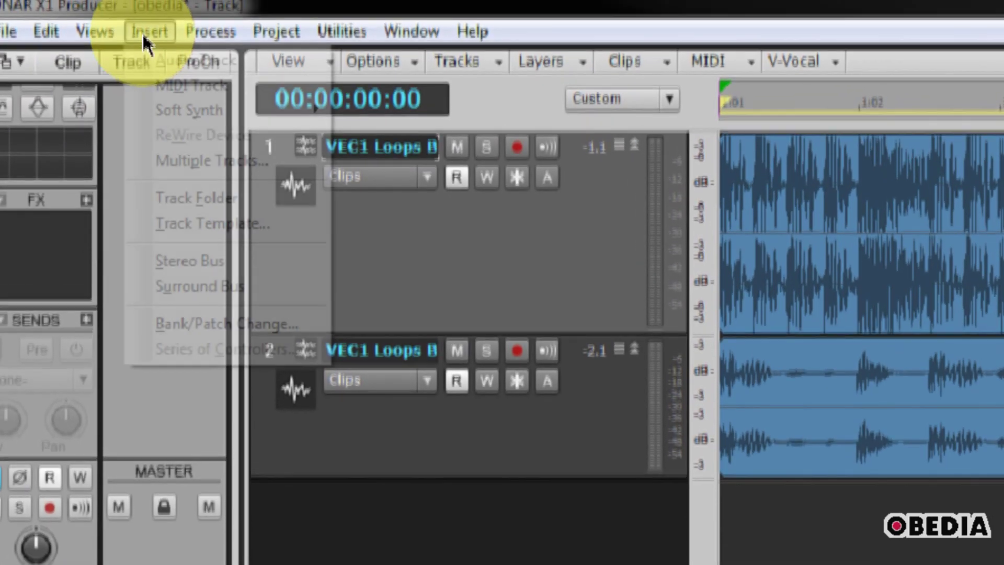
mouse_move(190, 115)
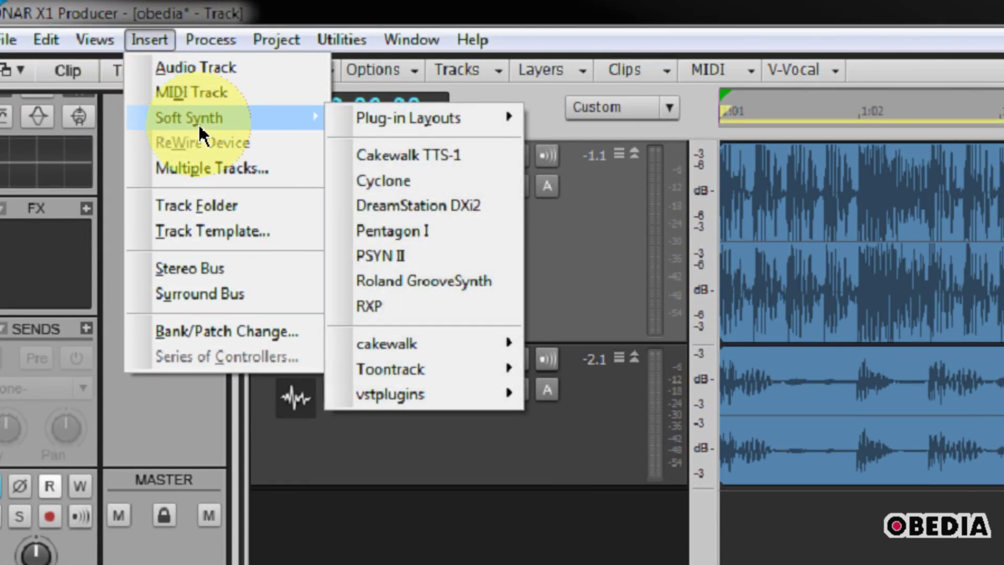
mouse_move(411, 126)
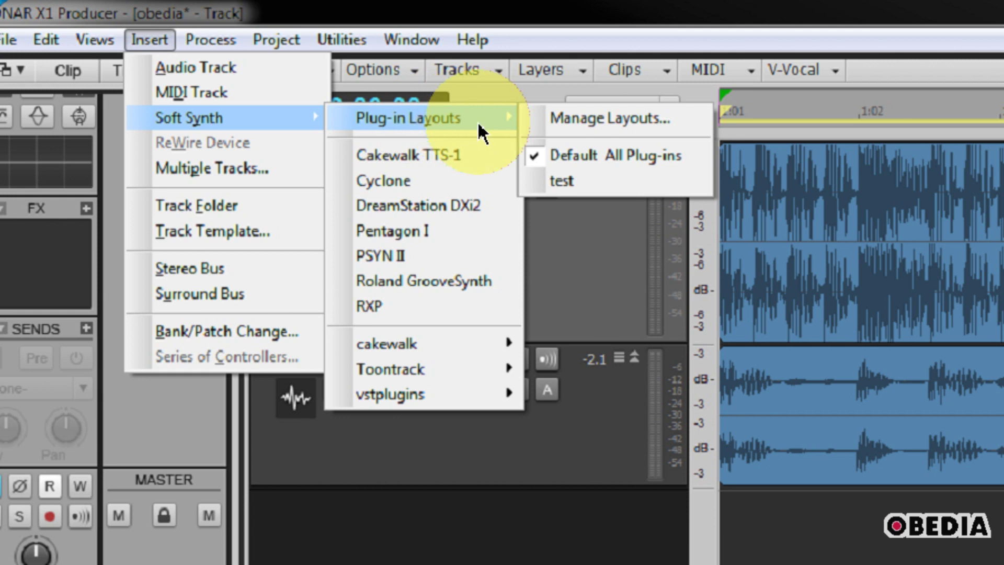
- Switch the soft synth plug-in layout to Default All Plug-ins
left_click(616, 182)
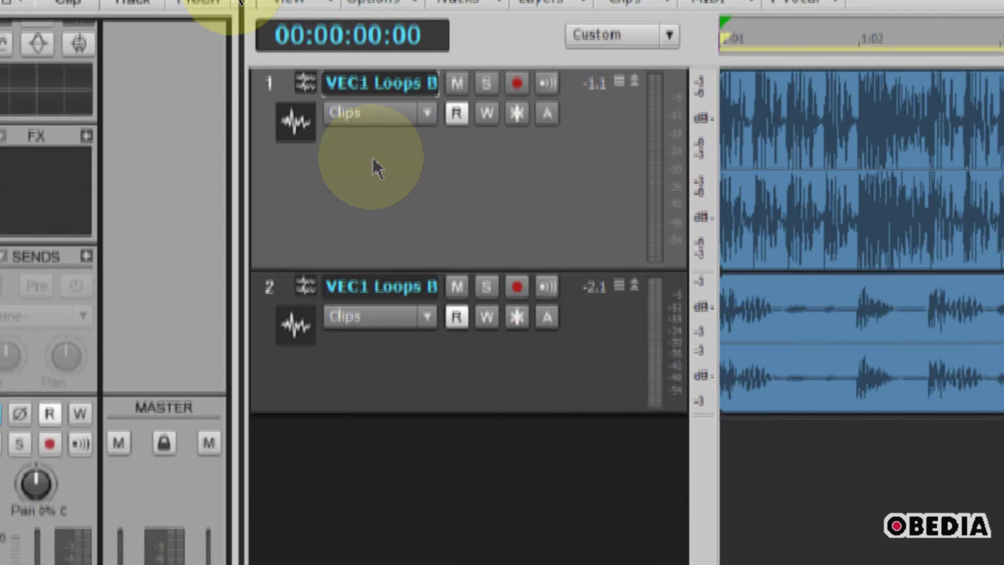
left_click(149, 39)
mouse_move(258, 123)
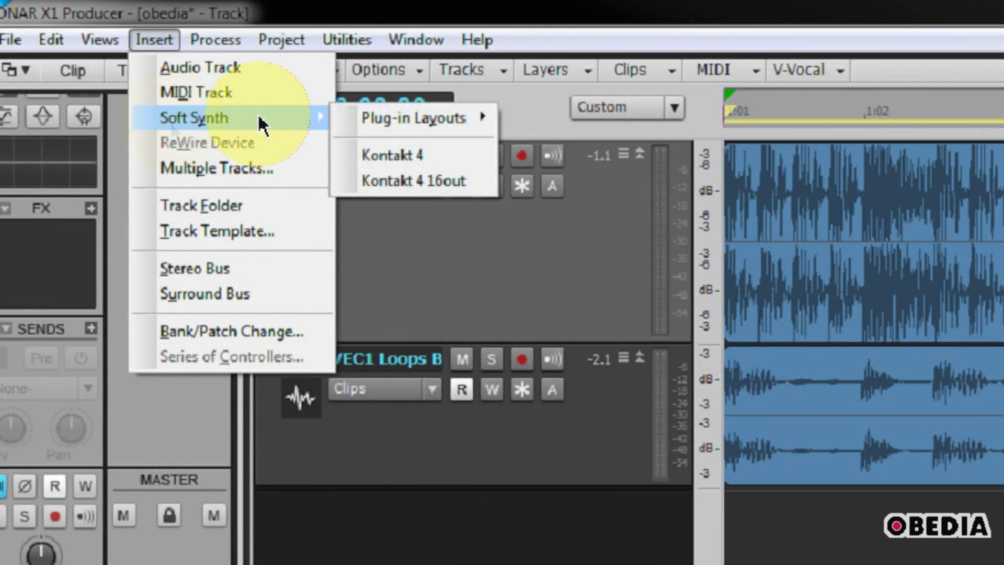
mouse_move(483, 117)
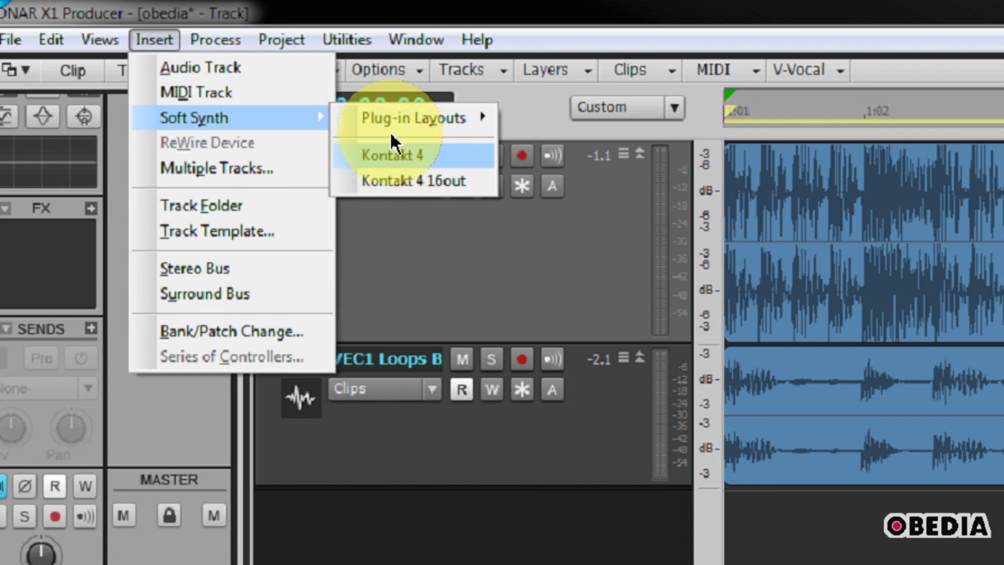
mouse_move(402, 125)
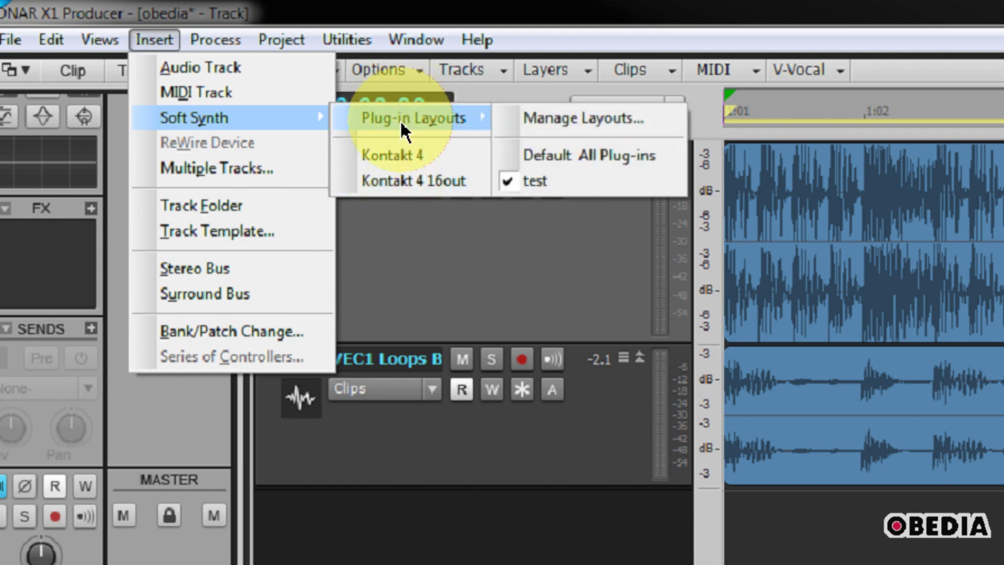
left_click(583, 149)
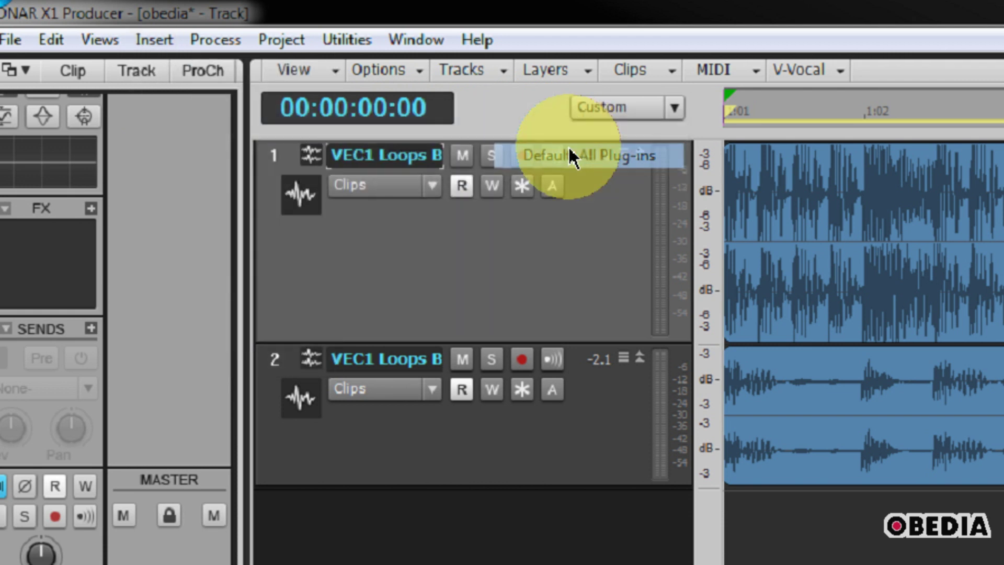
- Choose FM8 from Insert > Soft Synth > vstplugins
left_click(146, 43)
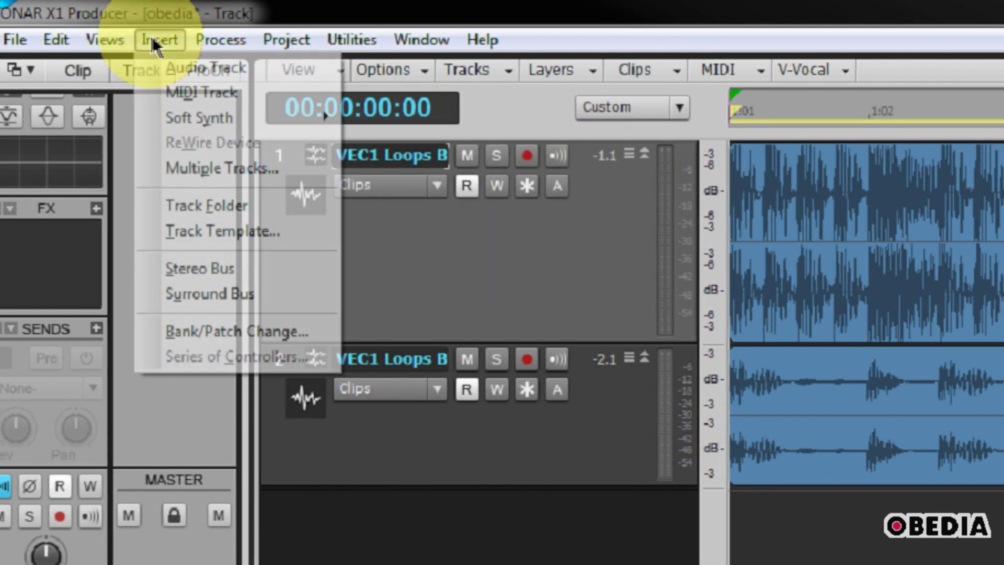
mouse_move(228, 120)
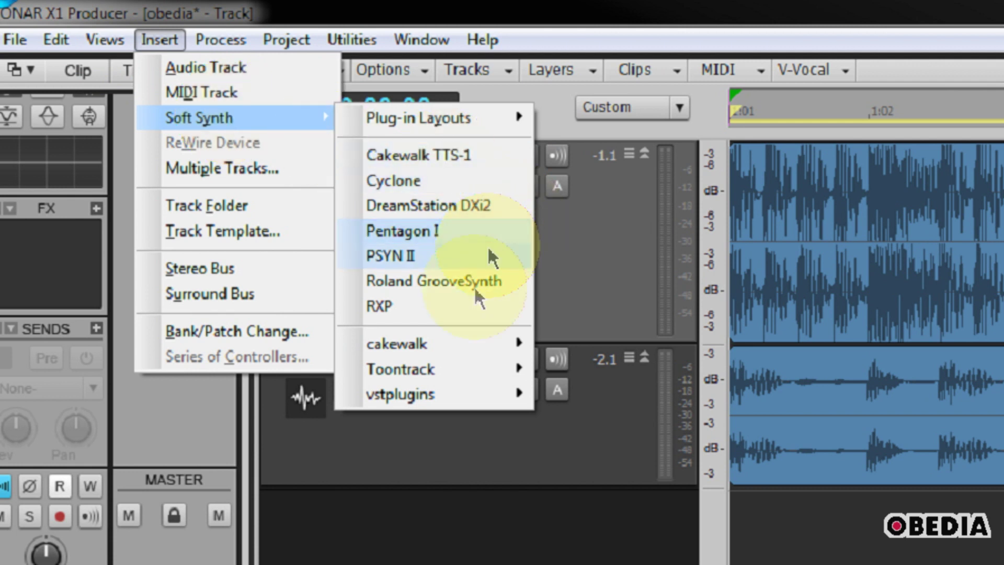
mouse_move(470, 401)
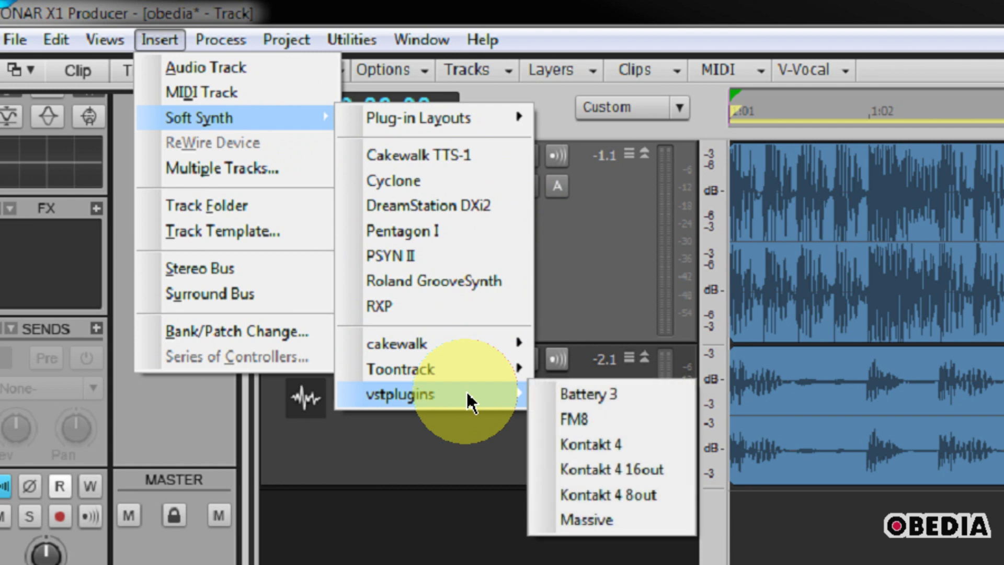
left_click(587, 426)
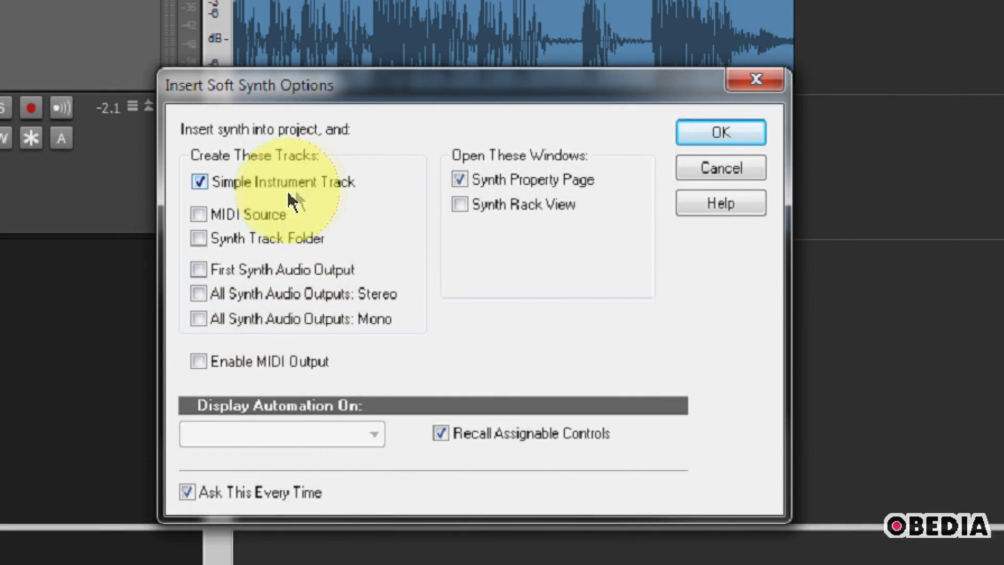
- Confirm adding FM8 as a Simple Instrument Track with its Synth Property Page
left_click(712, 131)
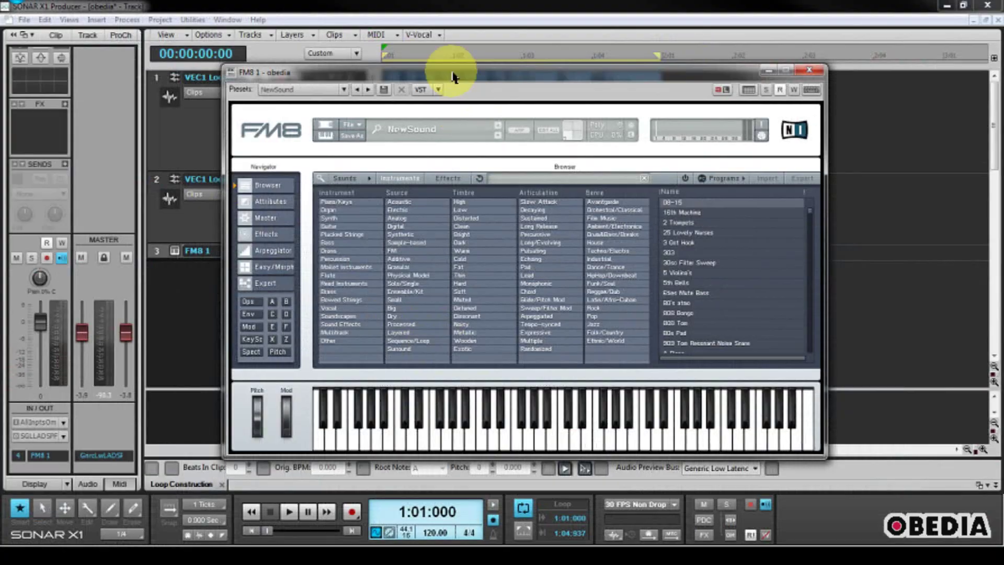
- Load FM8's 30sc Filter Sweep preset, test a note, and close the FM8 window
left_click_drag(453, 77, 437, 53)
left_click(428, 365)
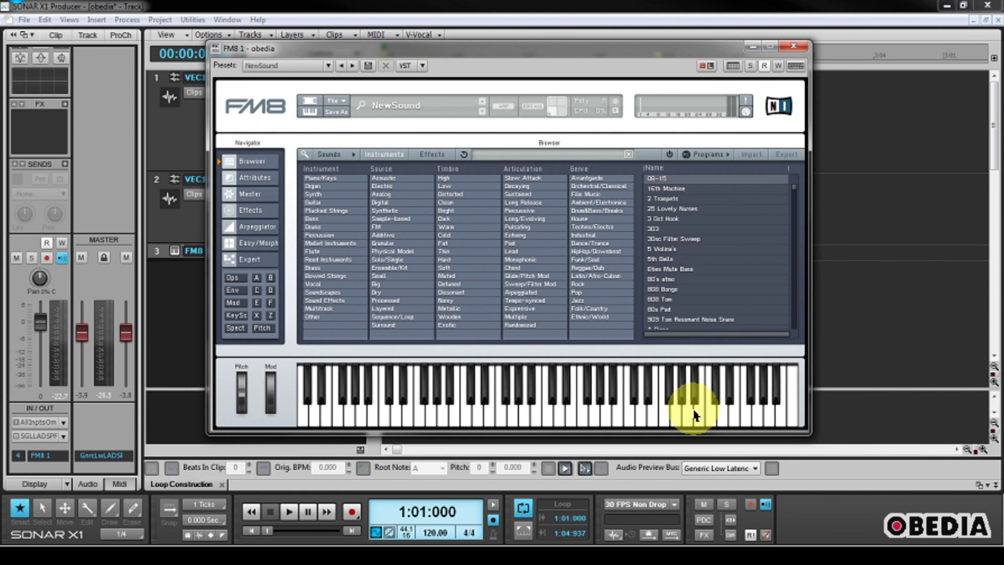
left_click(674, 239)
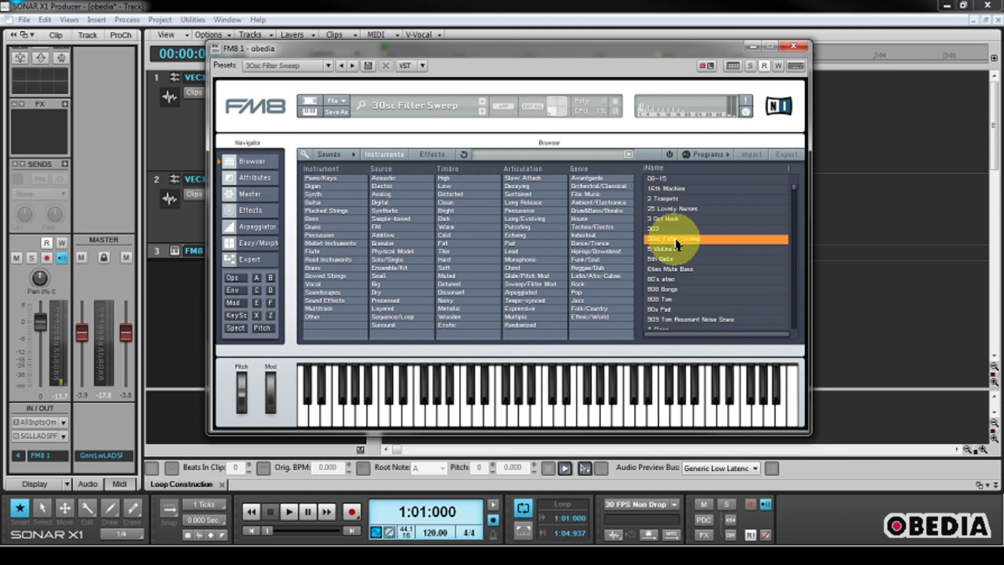
left_click_drag(535, 55, 523, 51)
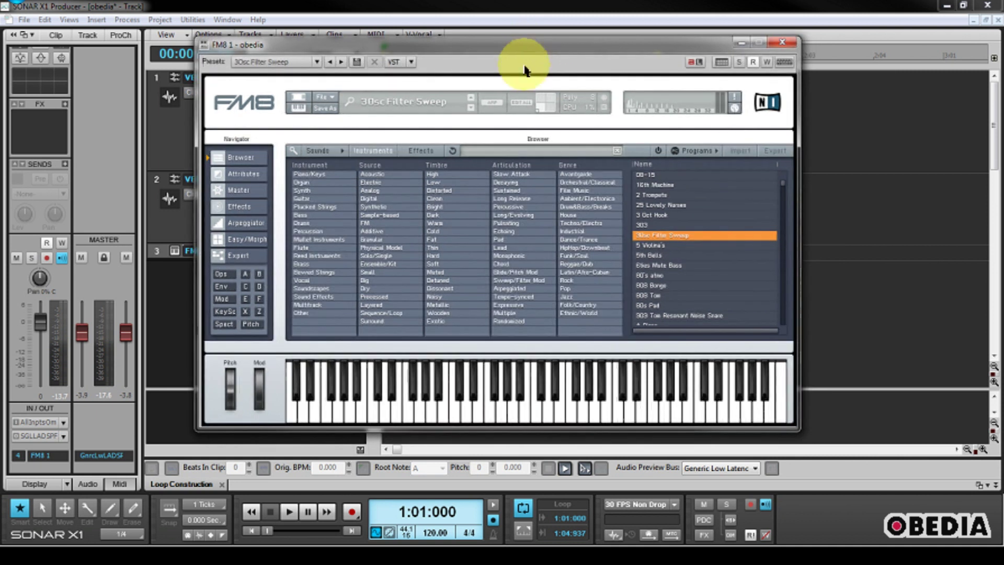
left_click(780, 44)
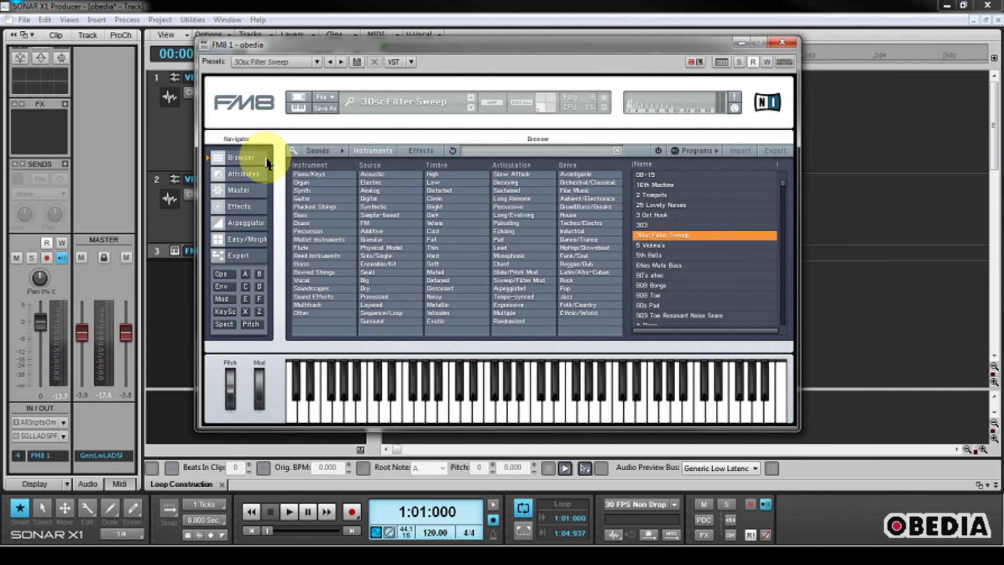
key("alt+F4")
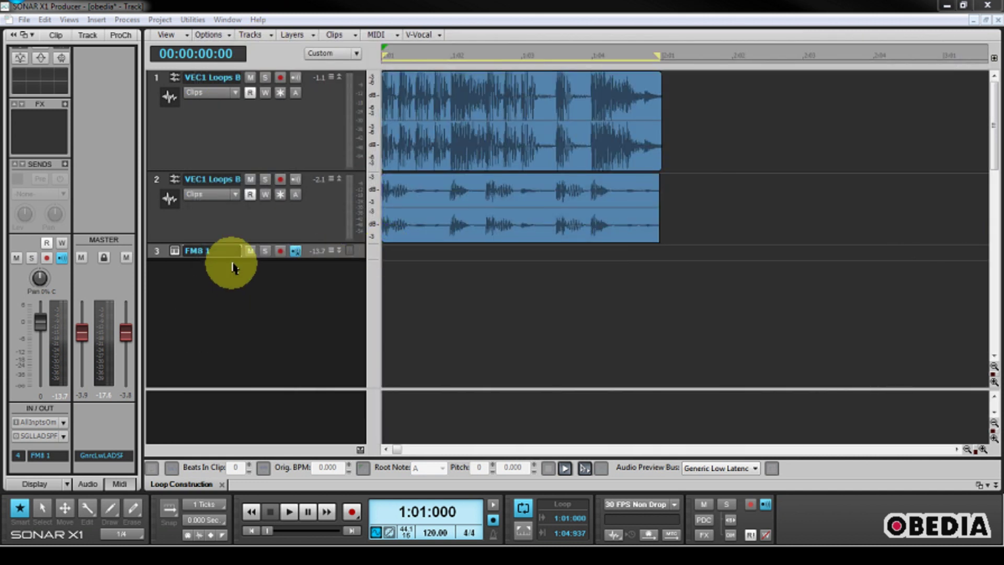
- Enlarge and record-arm the FM8 1 track, mute loop tracks 1 and 2, and start recording
left_click_drag(233, 259, 238, 358)
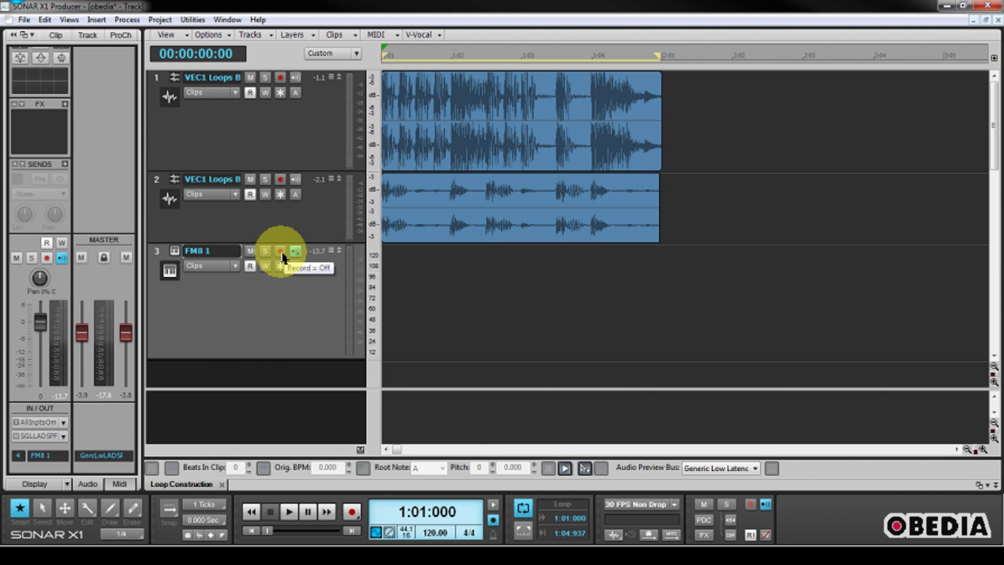
left_click(281, 252)
left_click(251, 180)
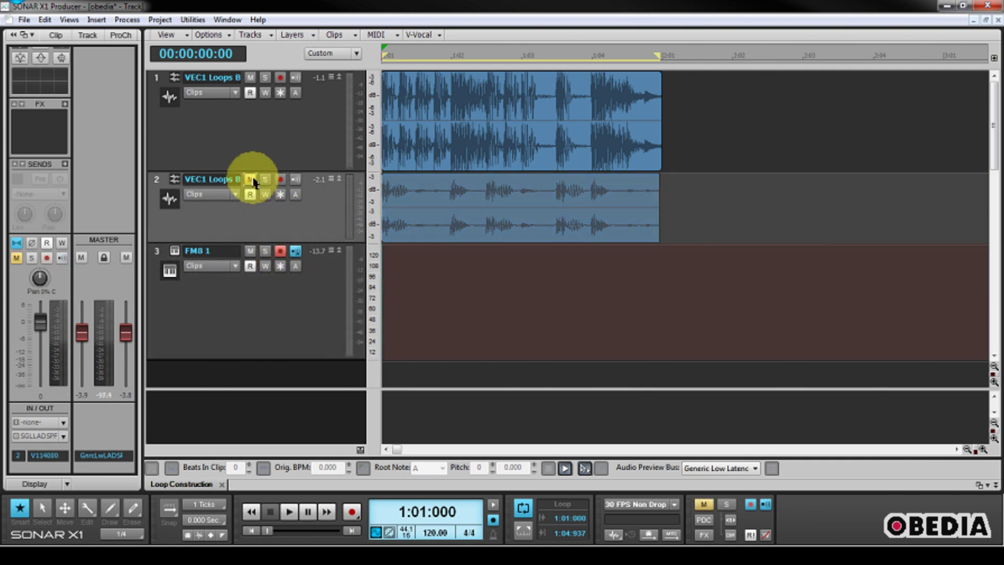
left_click(251, 79)
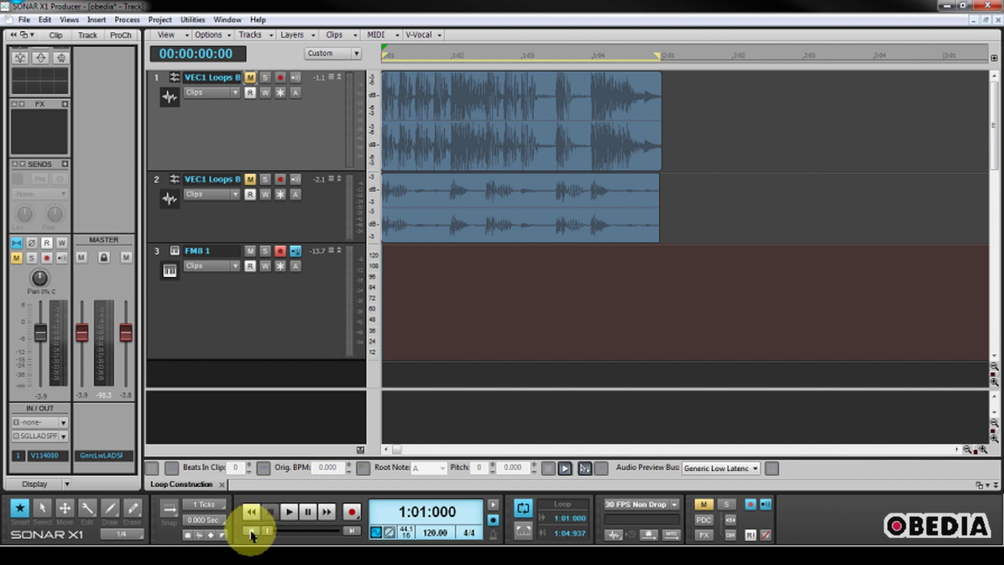
left_click(351, 512)
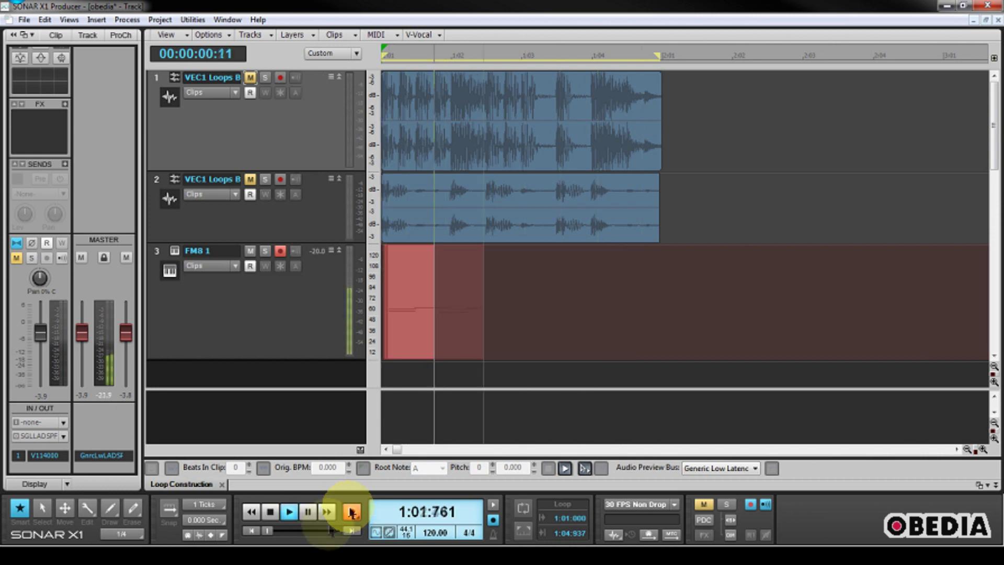
- Stop the recording, rewind to the song start, and place the playback position near the beginning
left_click(273, 516)
left_click(275, 518)
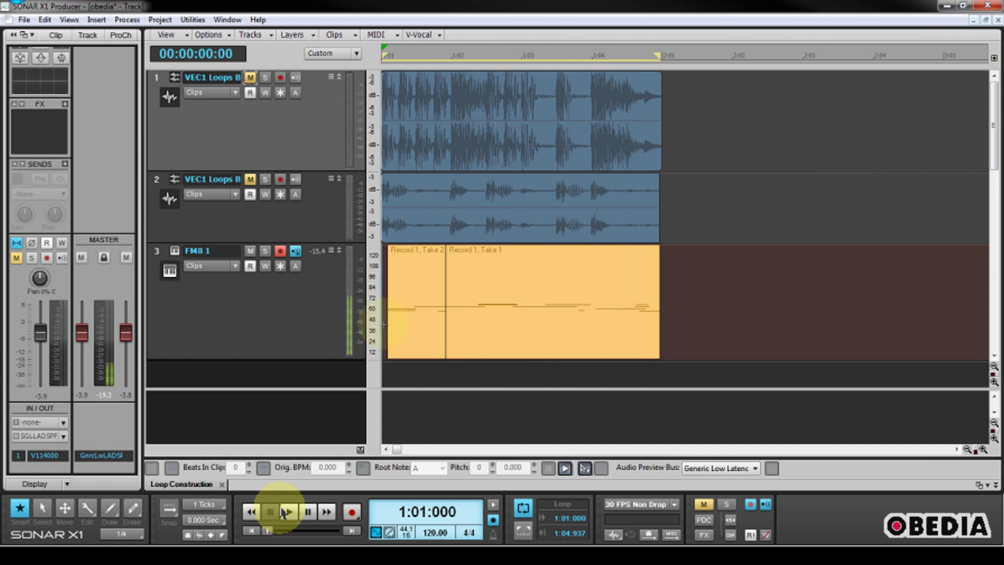
left_click(426, 377)
left_click(427, 377)
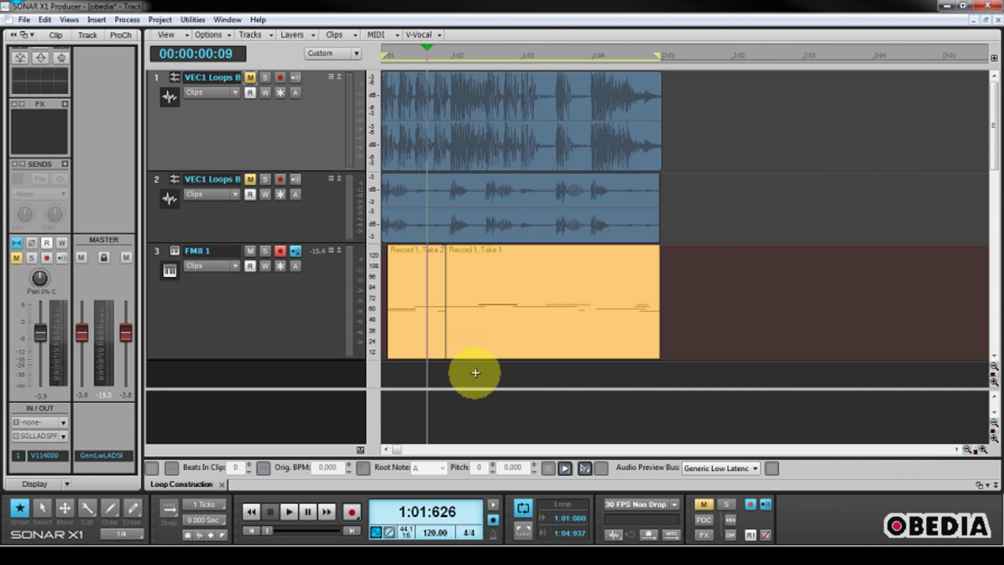
- Open the FM8 clip in Piano Roll, enlarge the note pane, and stretch a G4 note 960 ticks
double_click(486, 311)
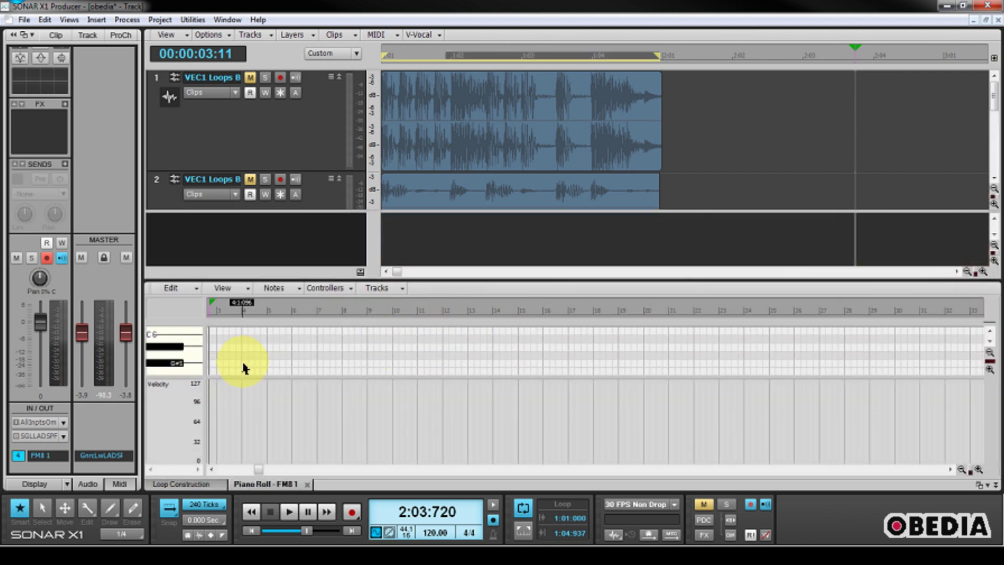
left_click_drag(242, 374, 247, 459)
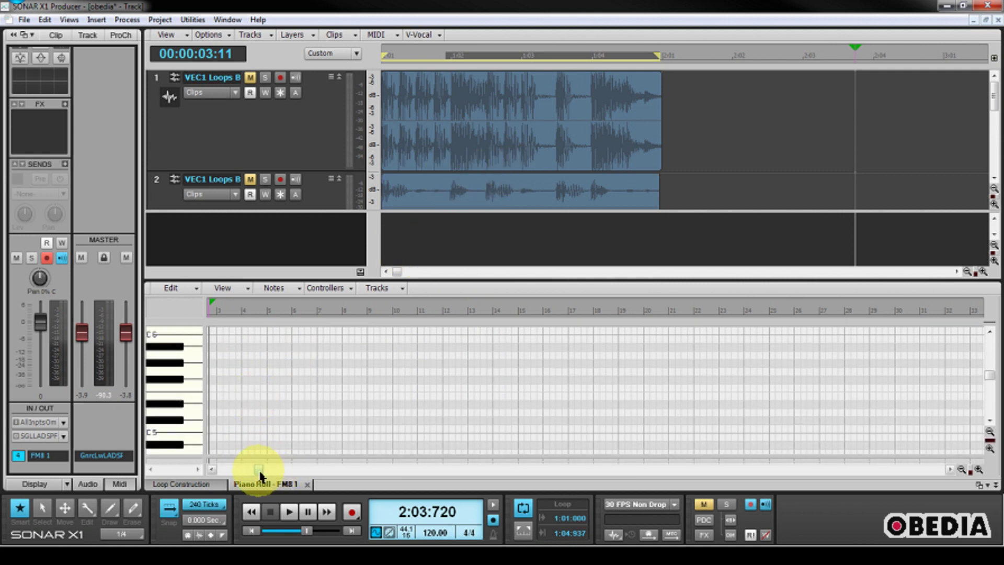
left_click_drag(259, 474, 209, 469)
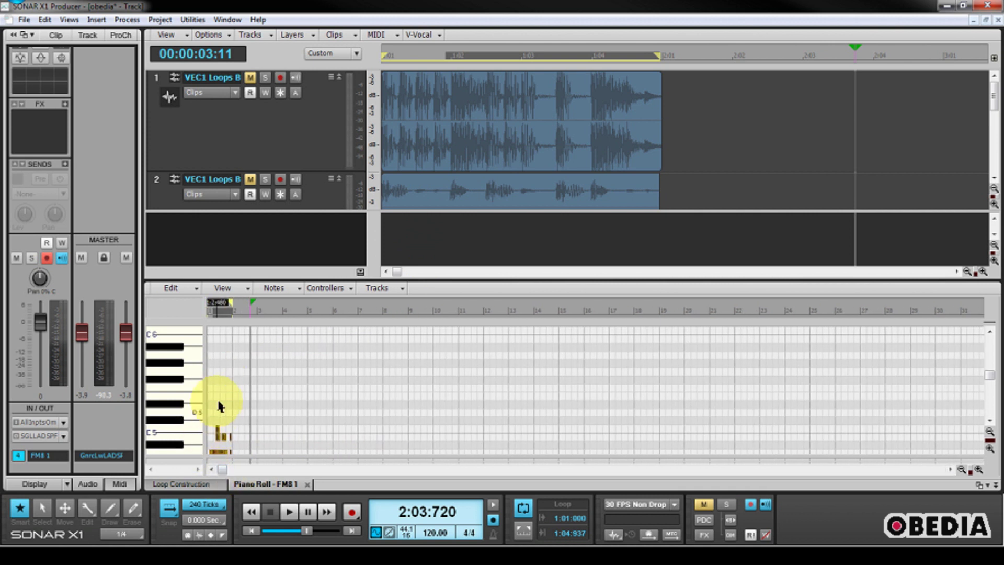
scroll(220, 406, "down", 5)
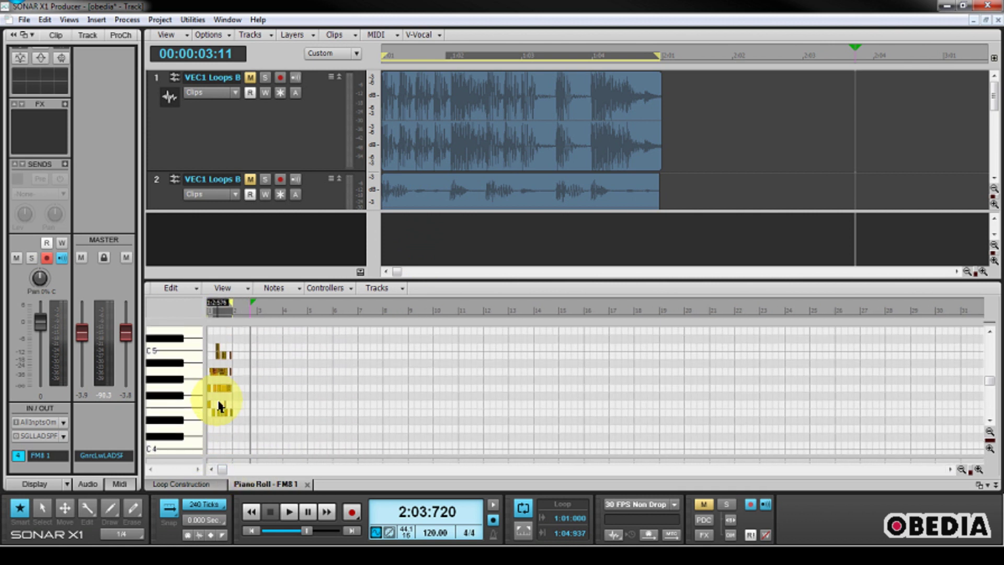
scroll(219, 402, "up", 1)
left_click_drag(222, 397, 295, 422)
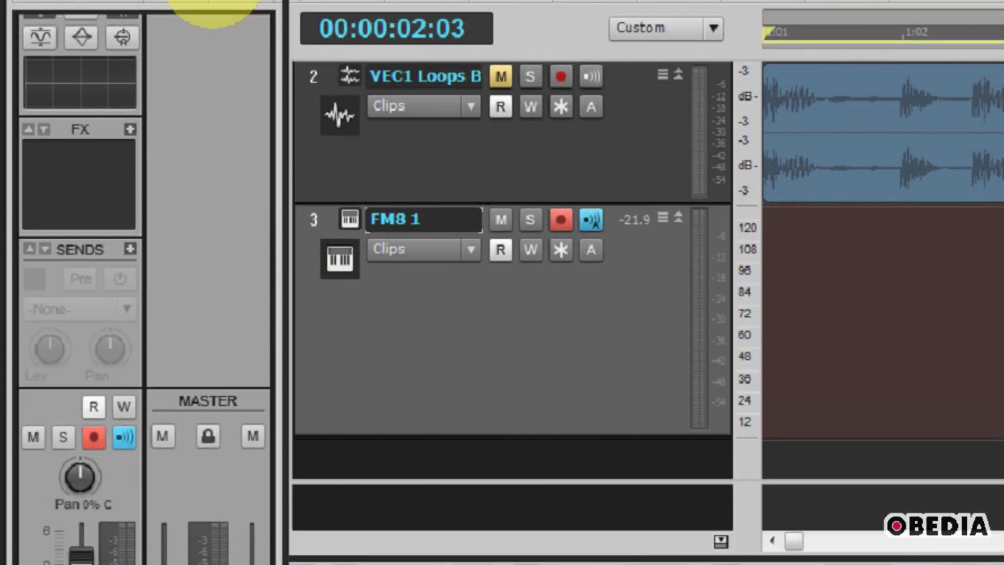
- Open the Step Sequencer for FM8 1, close the FM8 window, and enlarge the sequencer pane
left_click(140, 10)
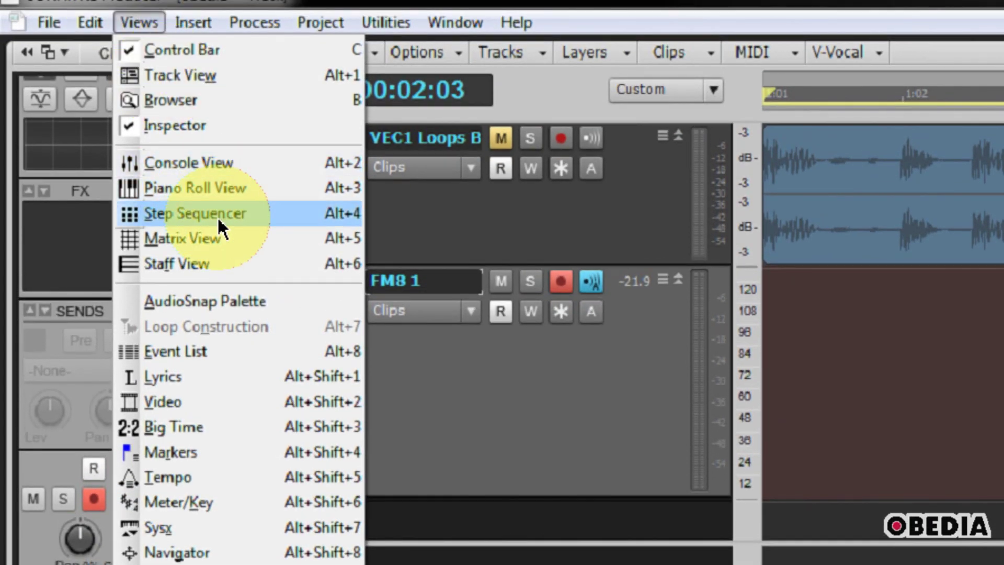
left_click(218, 216)
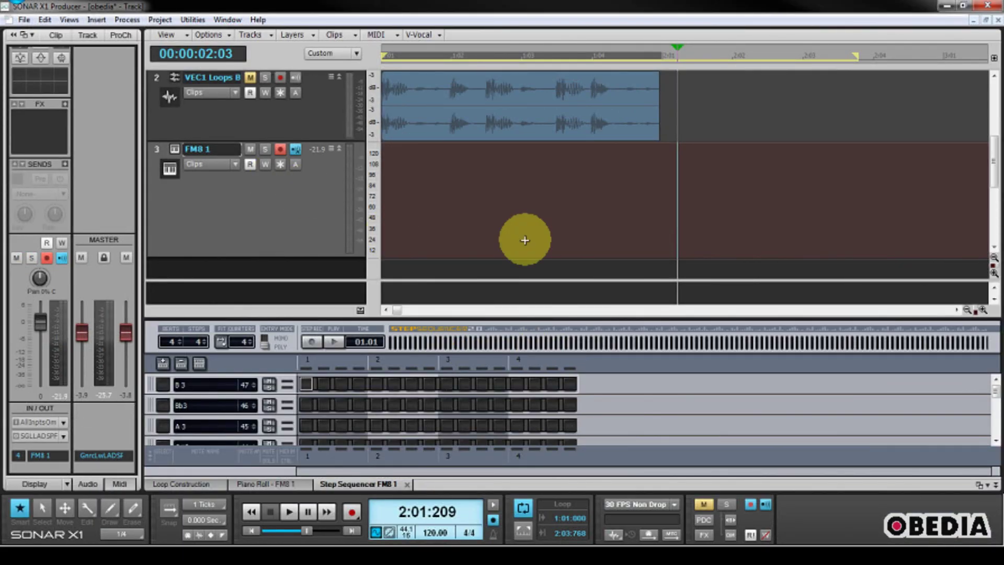
left_click_drag(829, 18, 511, 73)
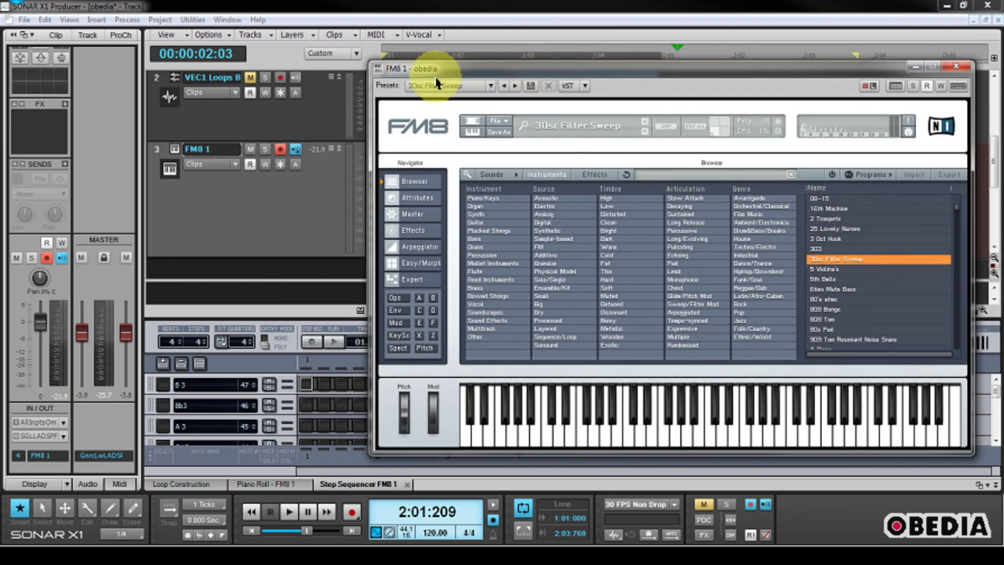
left_click_drag(400, 70, 487, 71)
left_click(425, 224)
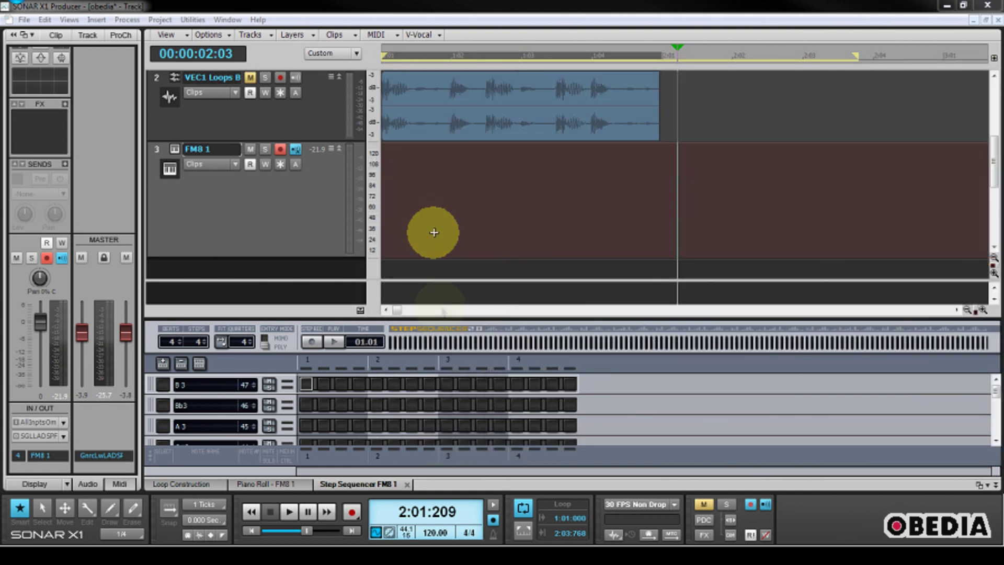
left_click_drag(441, 318, 446, 206)
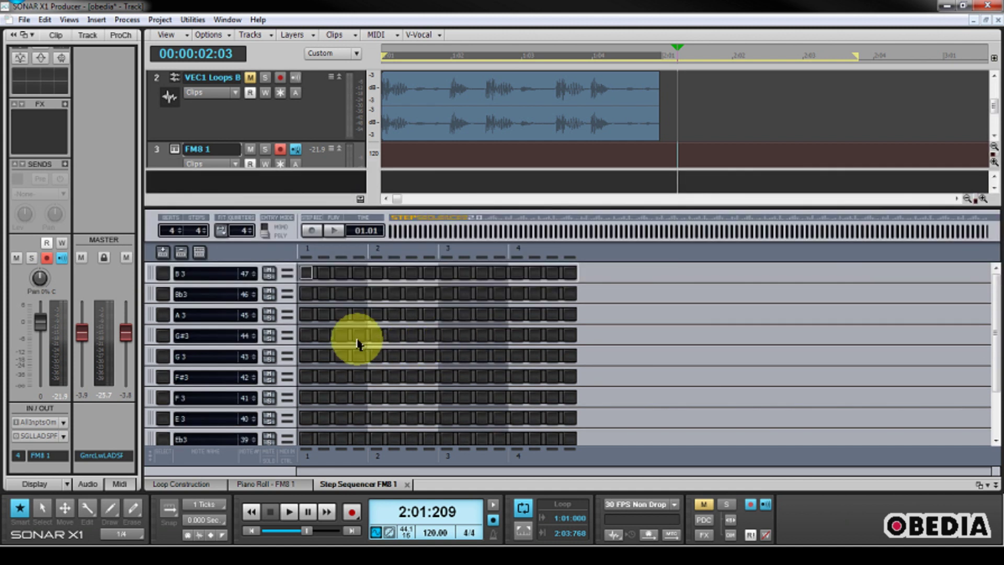
- Expand the A3 row header to reveal its Velocity controller lane
scroll(681, 330, "down", 3)
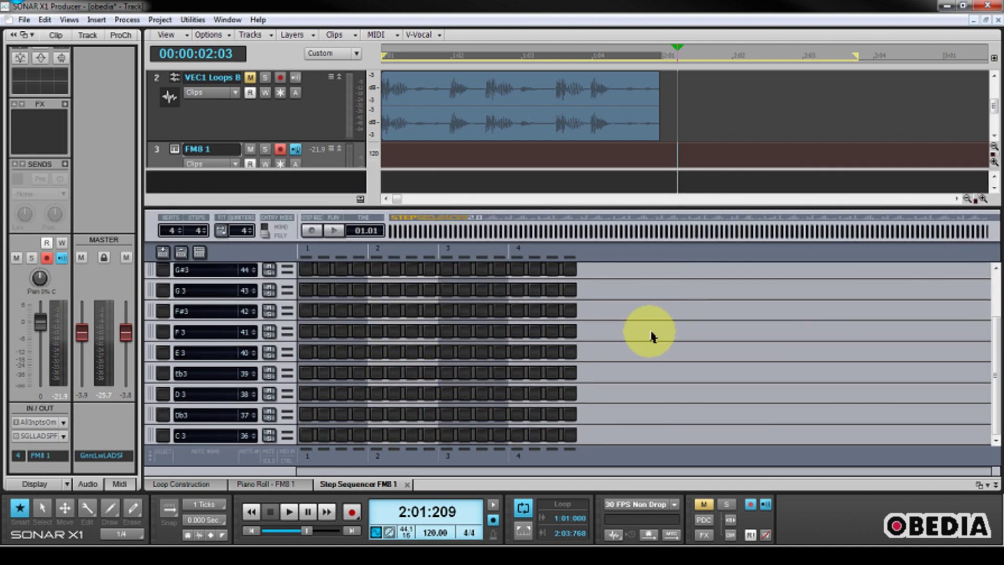
scroll(653, 337, "up", 3)
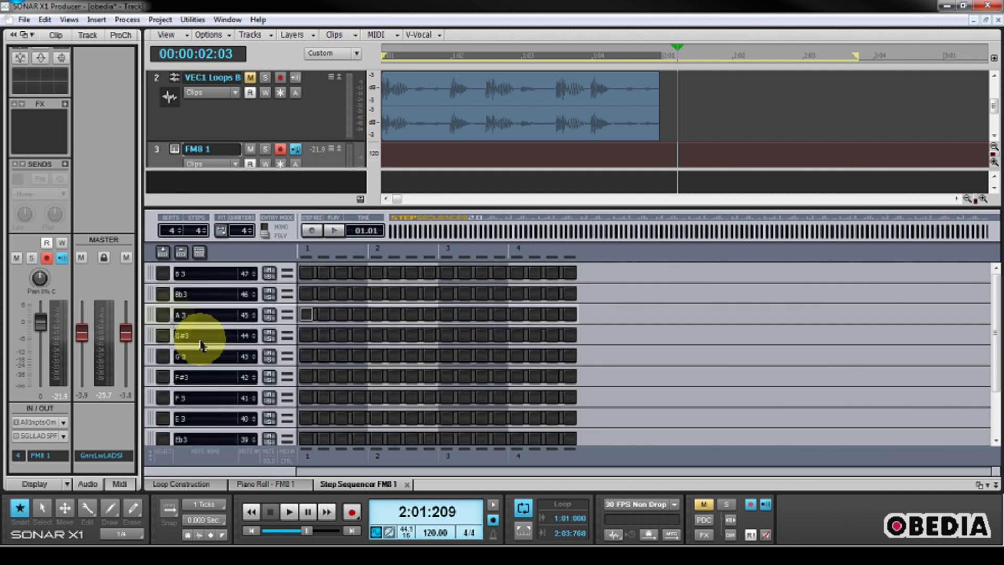
double_click(163, 314)
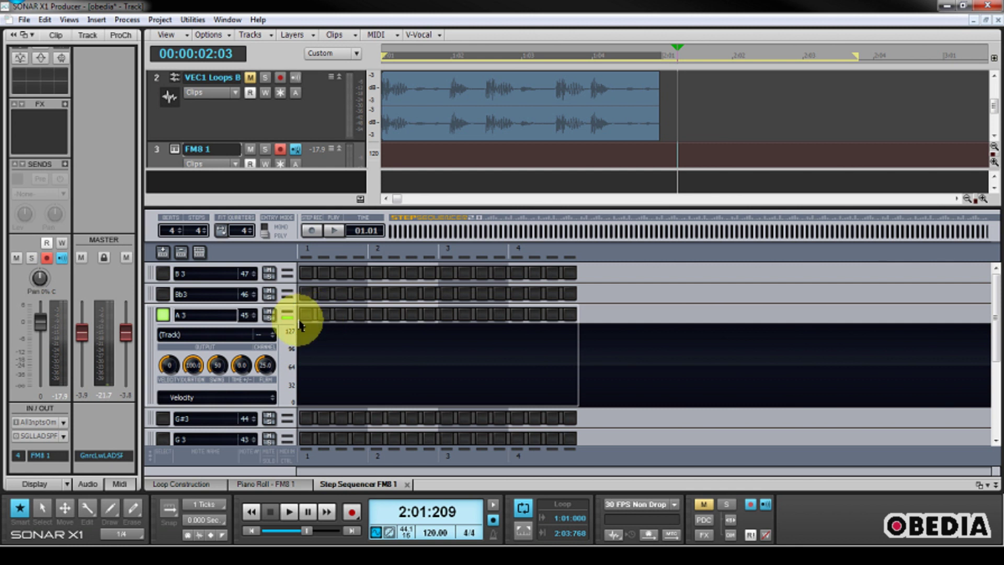
- Rewind to the project start and switch on A3 steps 1, 4, 6, 8, 11, 13, 14, 15 and 16
left_click(253, 532)
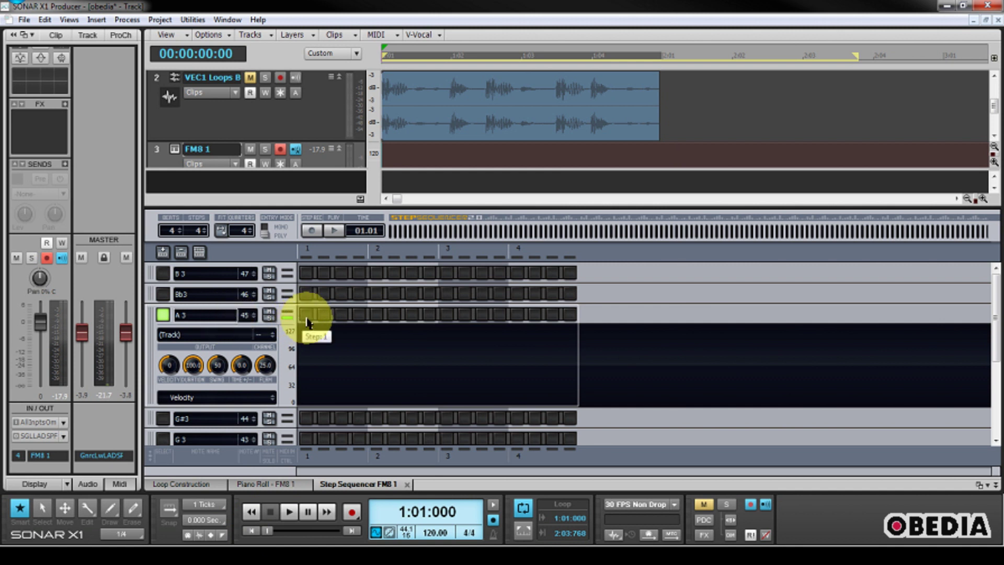
left_click(306, 315)
left_click(359, 314)
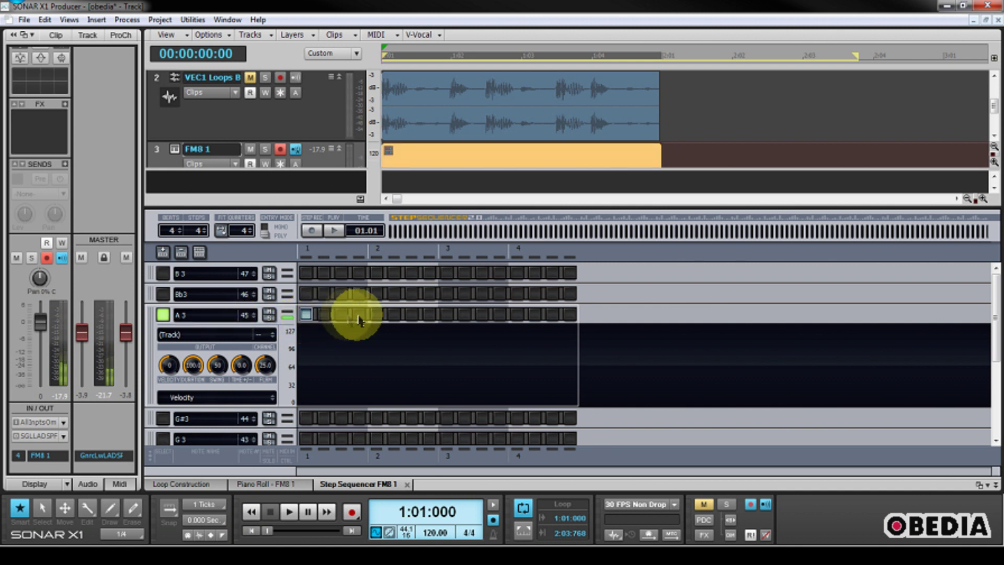
left_click(394, 314)
left_click(429, 314)
left_click(482, 314)
left_click(517, 314)
left_click(534, 315)
left_click(552, 314)
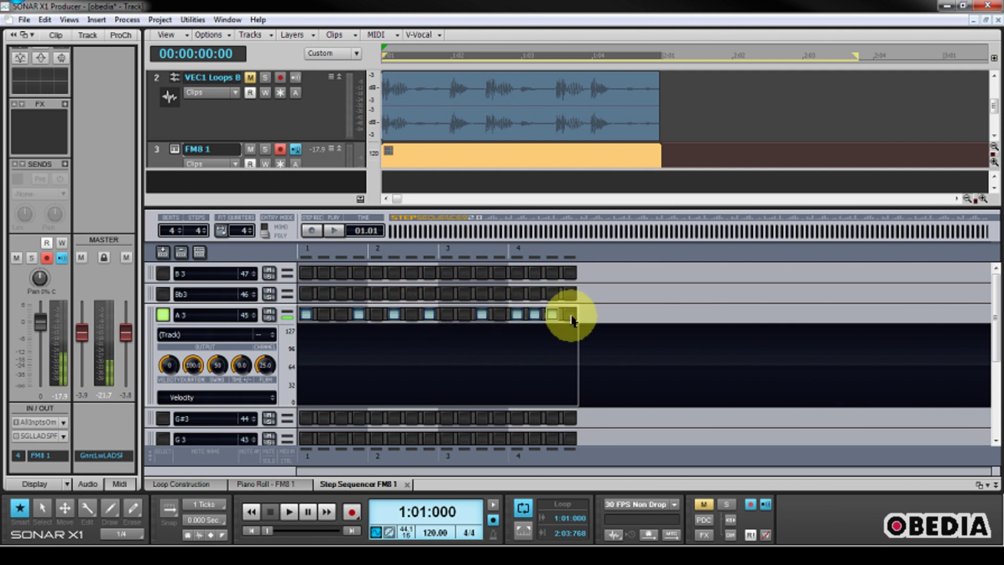
left_click(570, 315)
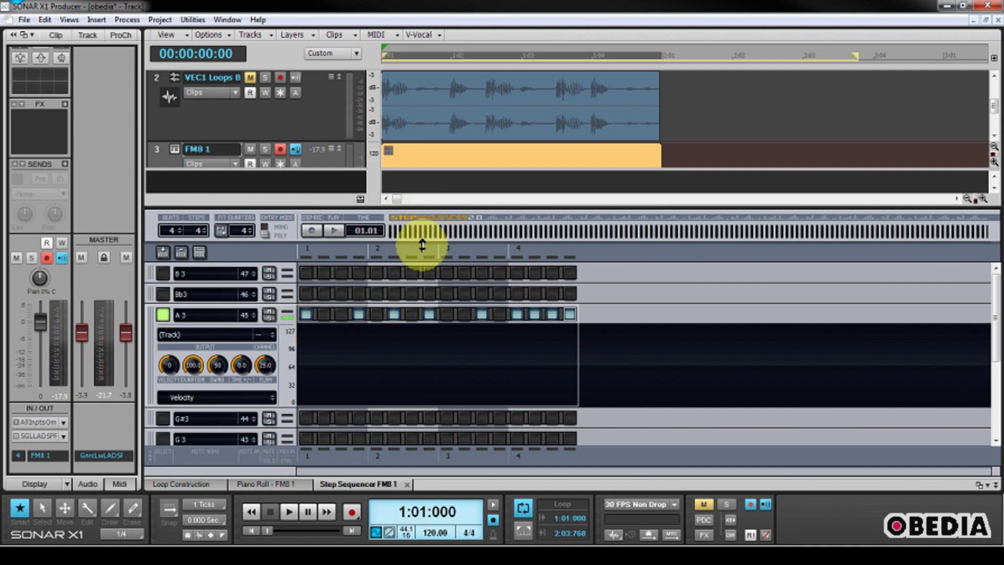
- Enlarge the track view to check the new clip, then give the sequencer more room again
left_click_drag(422, 245, 424, 354)
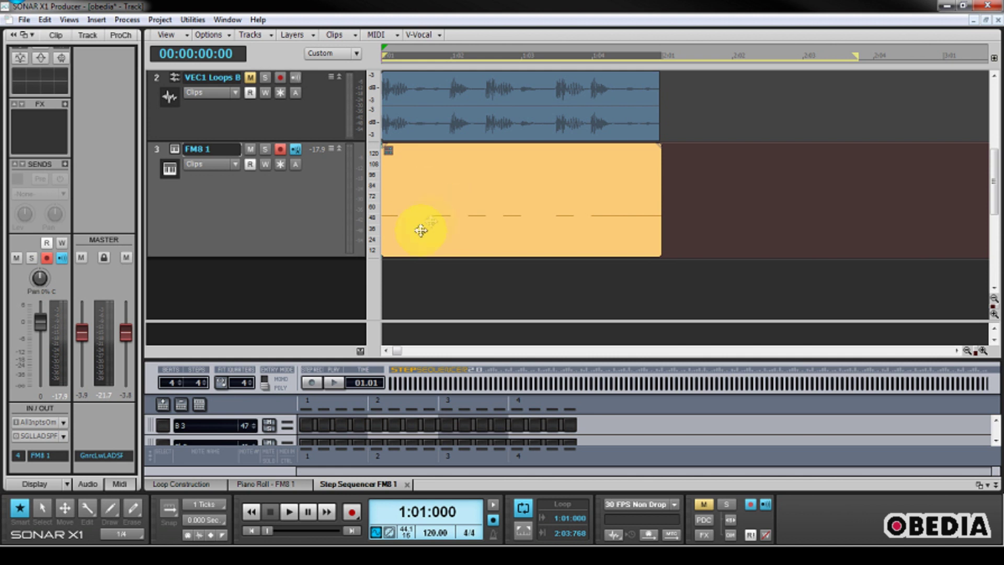
left_click(421, 230)
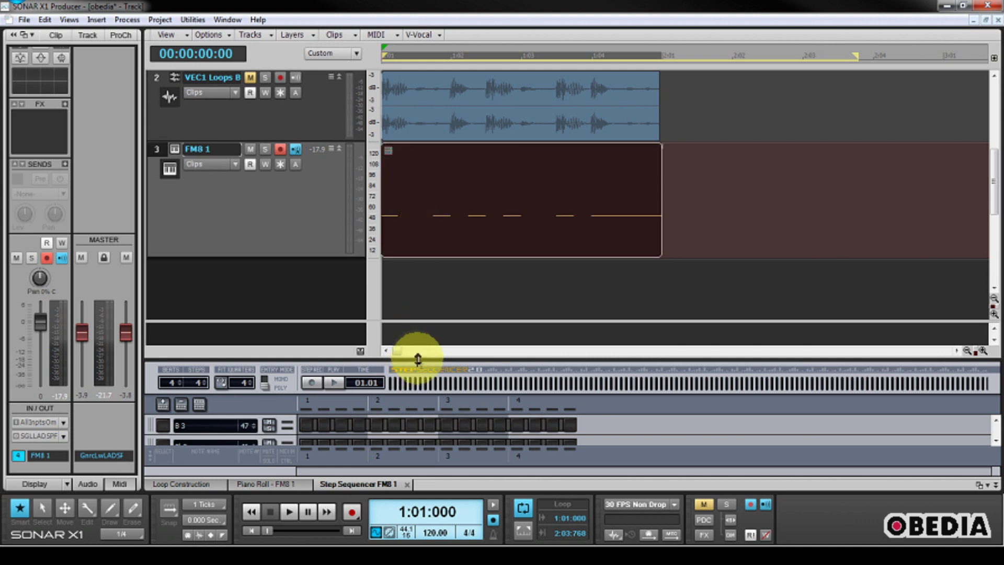
left_click_drag(418, 359, 415, 210)
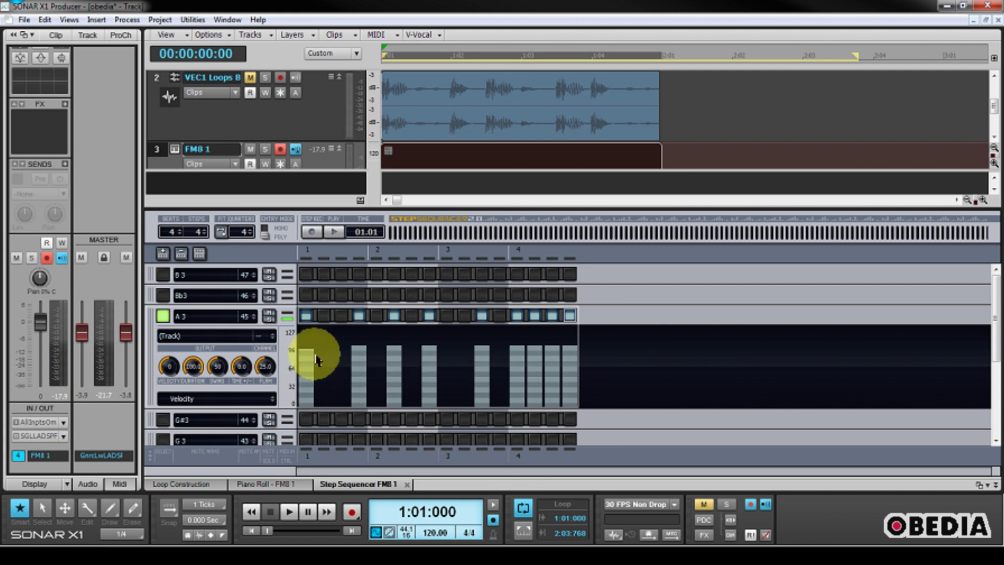
- Vary the A3 velocities: lower step 1, raise step 14, lower step 13 to about 45
left_click_drag(312, 360, 309, 399)
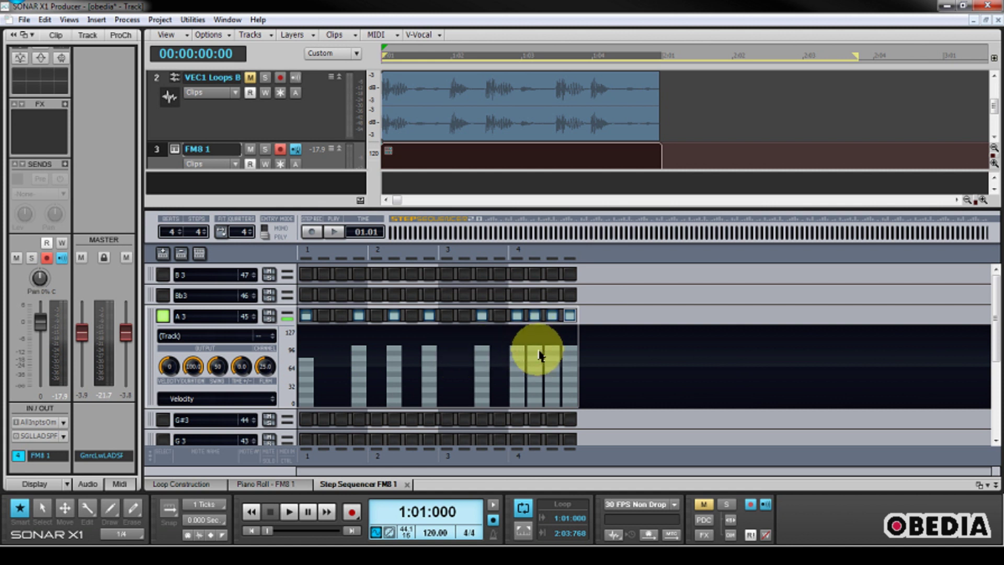
mouse_move(536, 335)
left_mouse_down()
mouse_move(536, 395)
mouse_move(519, 354)
left_mouse_up()
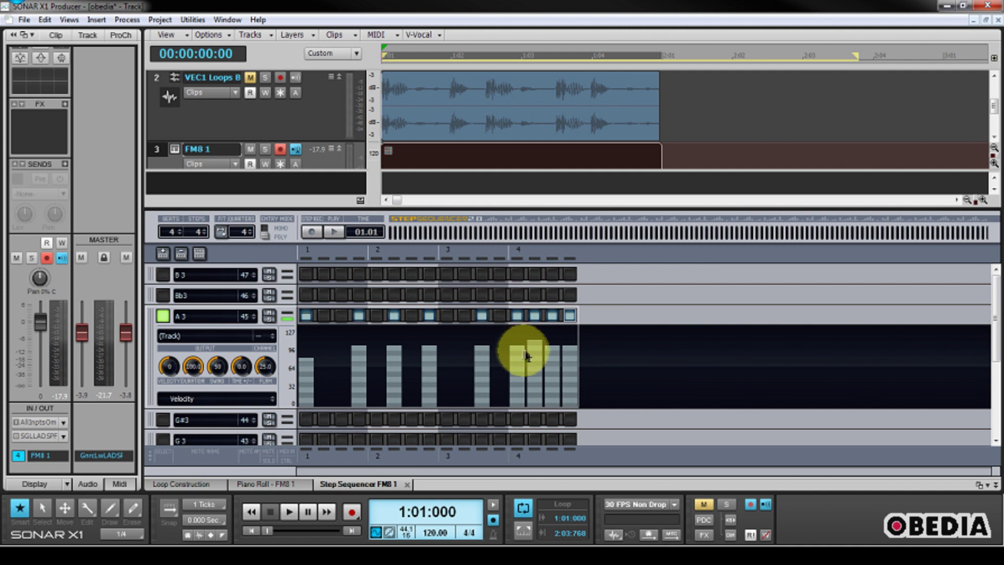
mouse_move(521, 349)
left_mouse_down()
mouse_move(518, 386)
mouse_move(517, 374)
mouse_move(478, 371)
mouse_move(483, 382)
mouse_move(432, 387)
mouse_move(432, 332)
mouse_move(467, 339)
left_mouse_up()
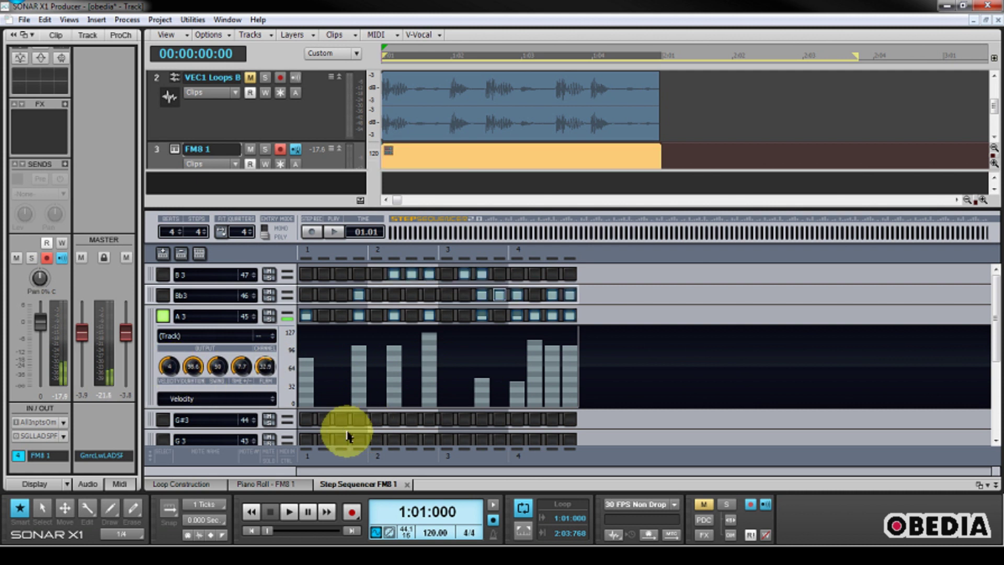
- Add steps along the G3 row and enlarge the track view to see the clip's notes
left_click_drag(342, 438, 569, 439)
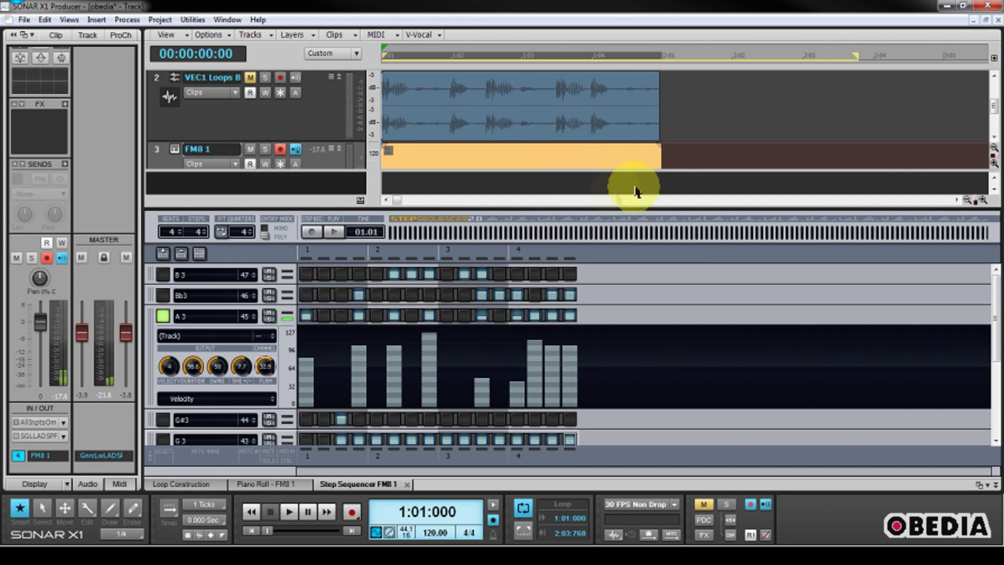
left_click_drag(616, 210, 620, 342)
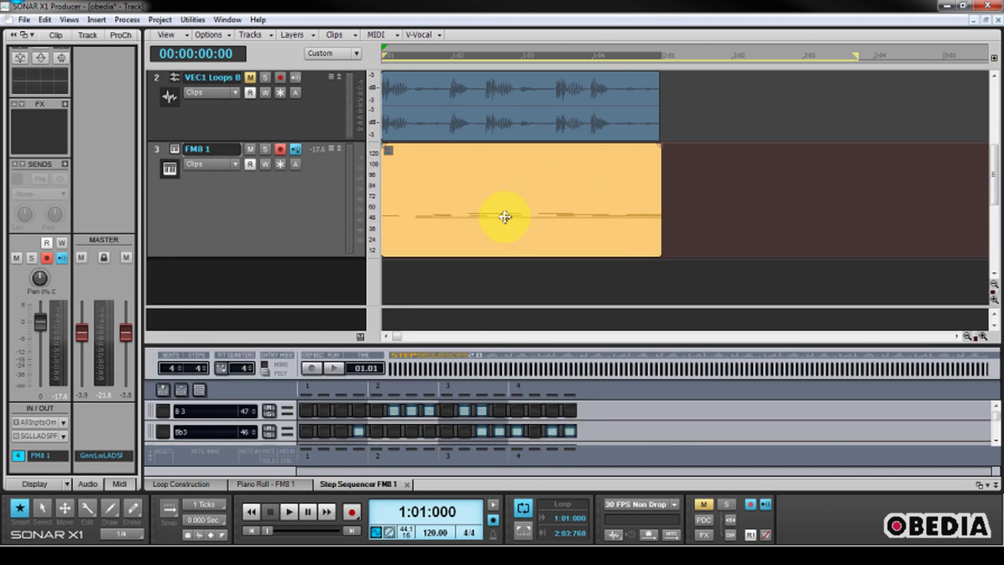
left_click(810, 116)
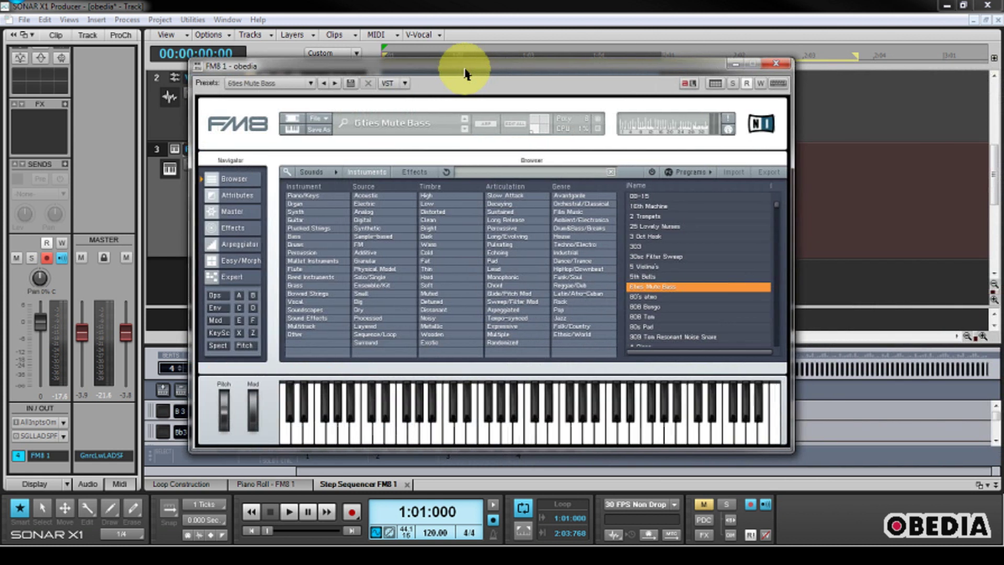
- Play the step-sequenced pattern through FM8, stop playback, and move the FM8 window aside
left_click_drag(478, 68, 459, 40)
key("space")
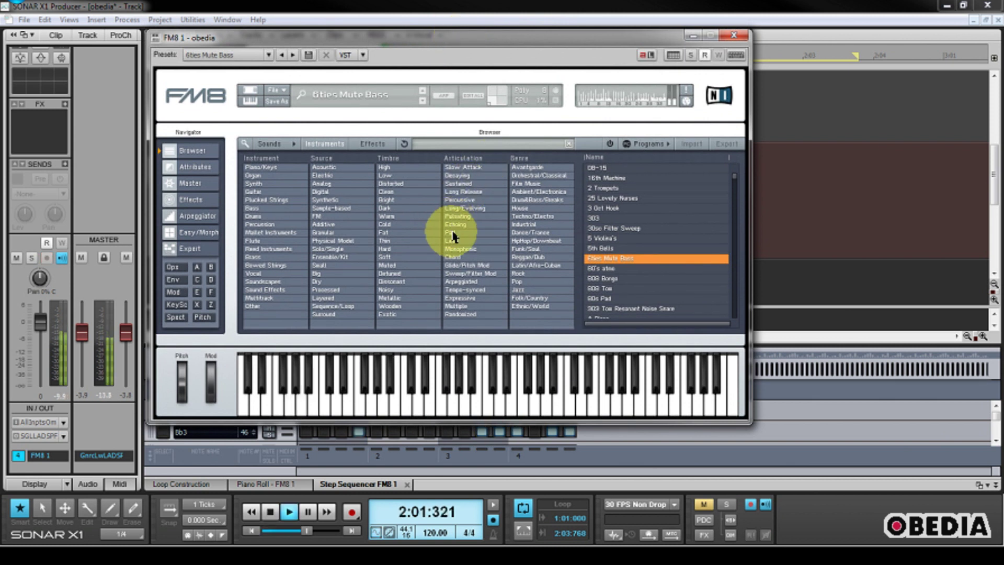
key("space")
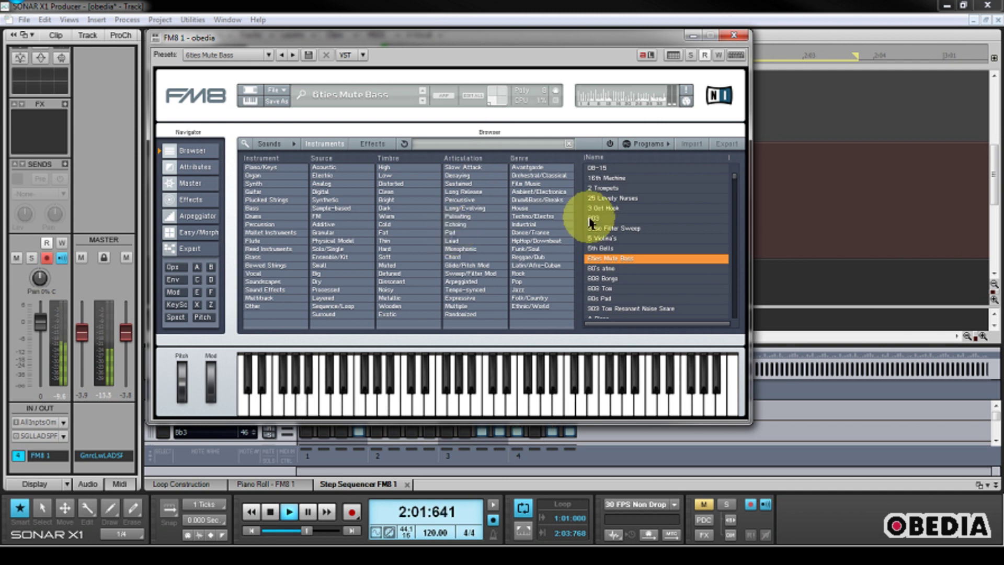
key("space")
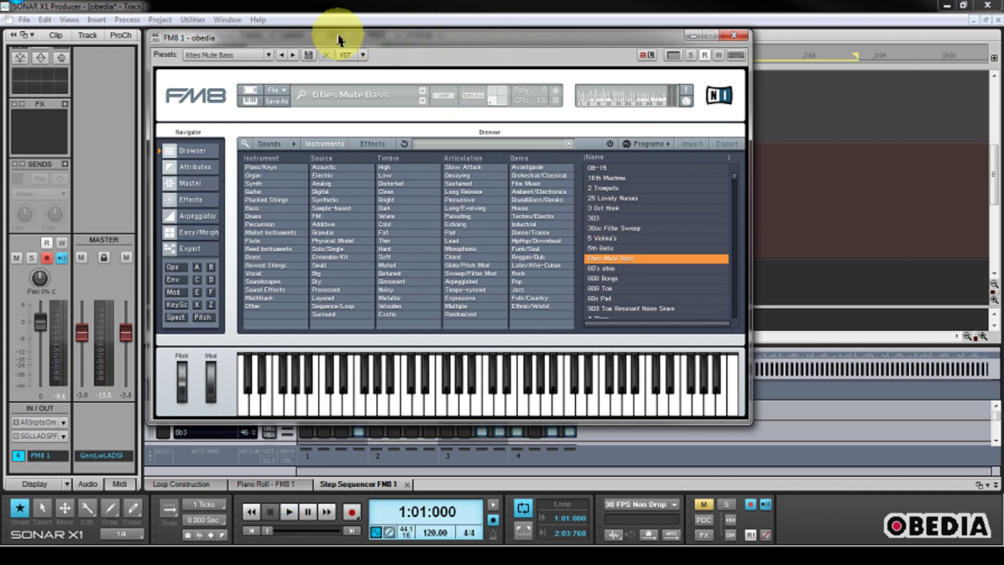
left_click_drag(337, 36, 1003, 36)
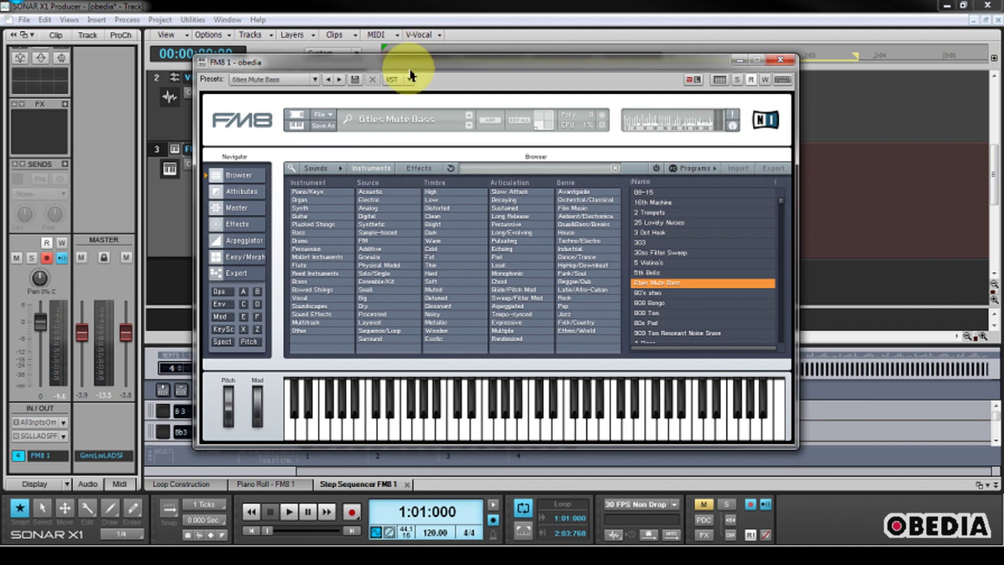
left_click_drag(410, 76, 409, 80)
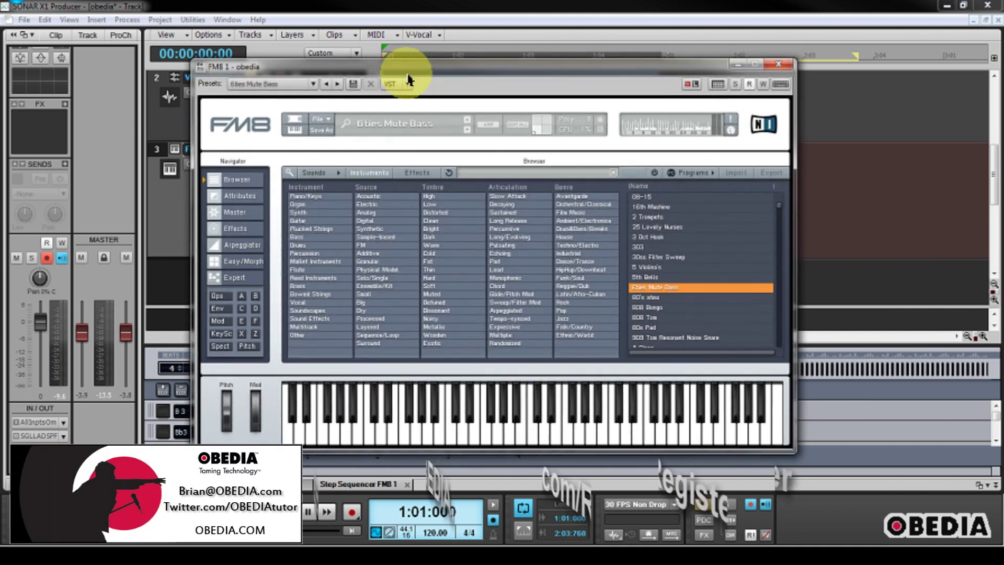